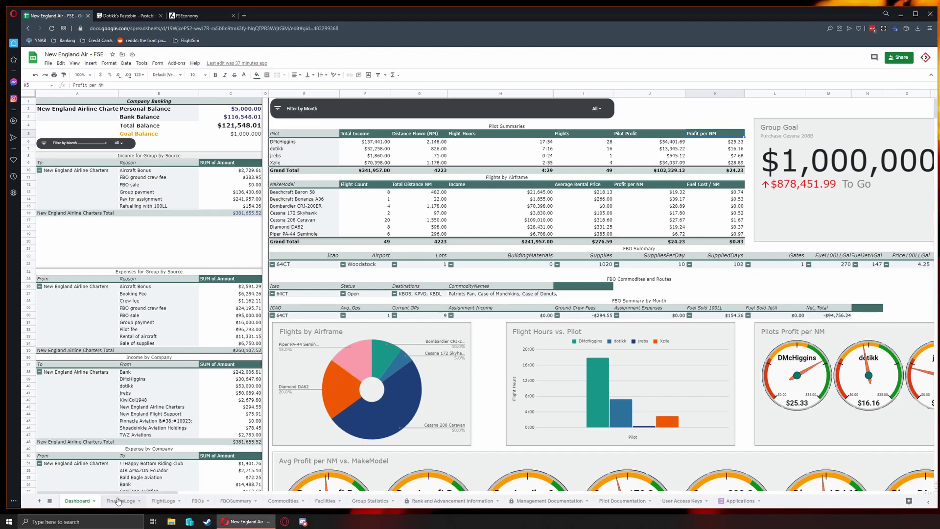
# - Look over the FinanceLogs and FlightLogs sheets, then return to the Dashboard sheet
pyautogui.click(119, 501)
pyautogui.click(156, 501)
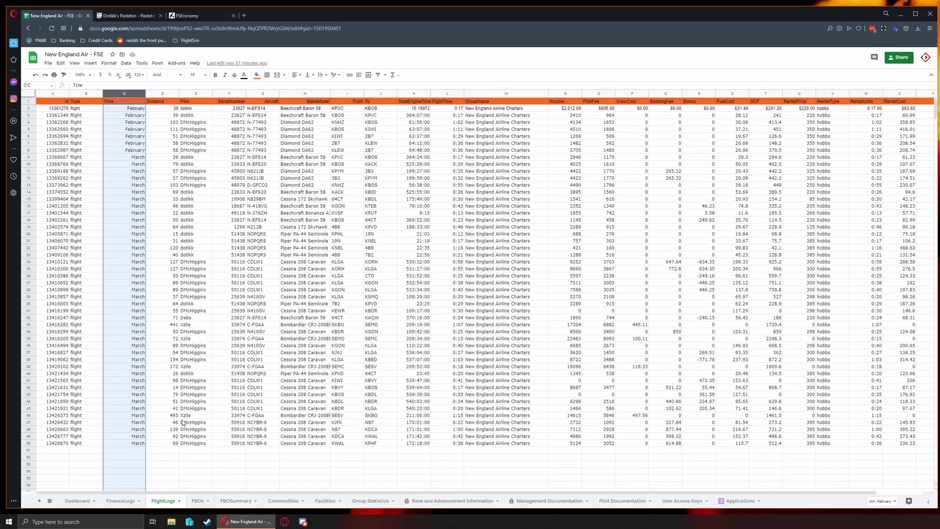
pyautogui.click(76, 502)
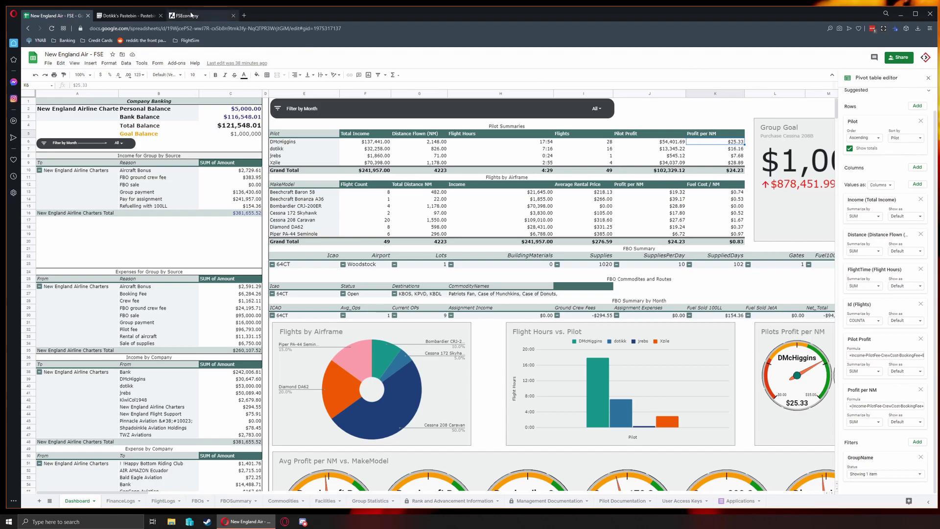
# - Create a new blank spreadsheet titled 'FSEconomy - NEAIR - Test'
pyautogui.click(244, 16)
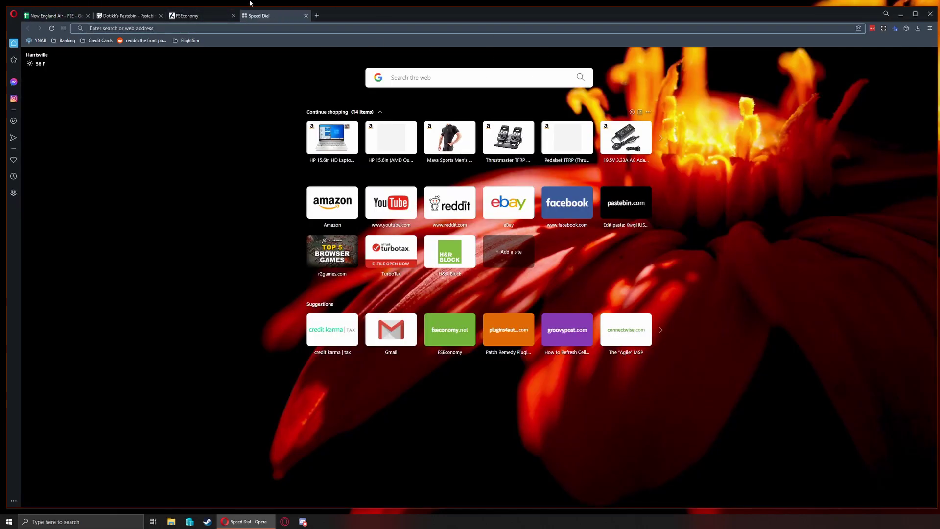
pyautogui.click(196, 15)
pyautogui.click(54, 15)
pyautogui.click(50, 64)
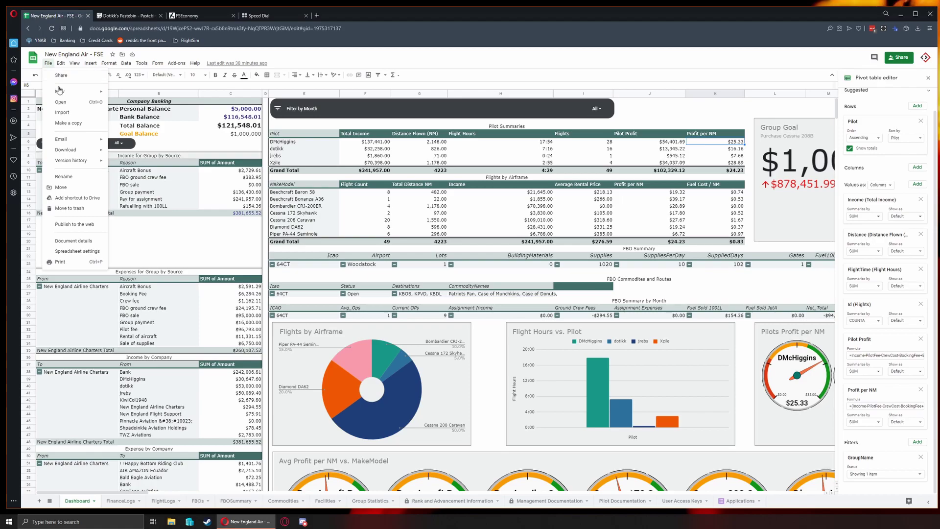
pyautogui.moveTo(73, 92)
pyautogui.click(136, 100)
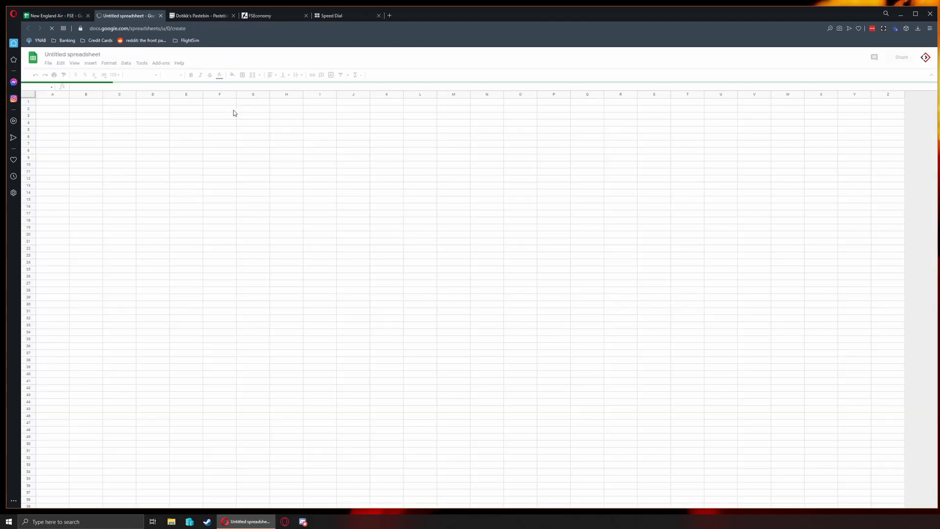
pyautogui.click(84, 56)
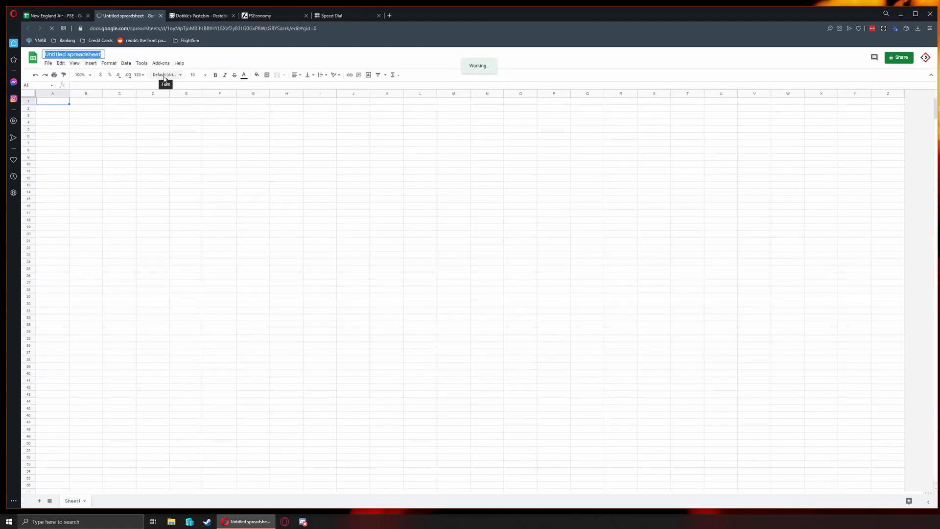
pyautogui.write('FS')
pyautogui.write('Econ')
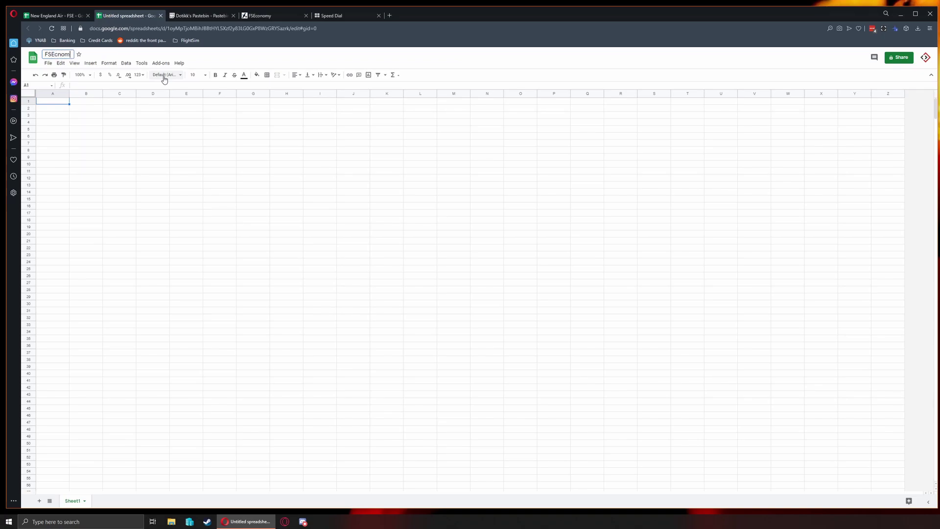
pyautogui.write('omy - NEAIR - Test')
pyautogui.press('Return')
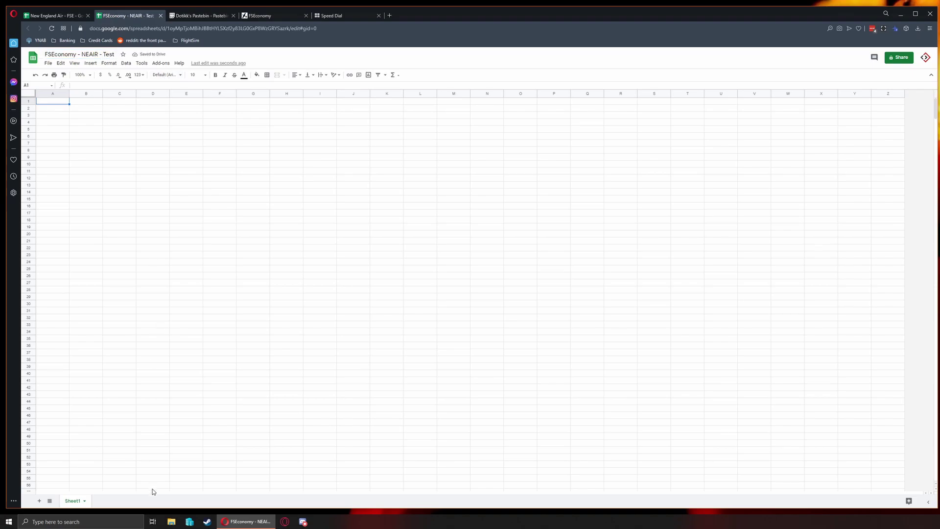
# - Rename Sheet1 to 'FinanceLogs'
pyautogui.click(85, 501)
pyautogui.click(73, 417)
pyautogui.write('Finances')
pyautogui.press('BackSpace')
pyautogui.press('BackSpace')
pyautogui.press('BackSpace')
pyautogui.press('BackSpace')
pyautogui.write('nceLogs')
pyautogui.press('Return')
# - Add a second sheet named 'FlightLogs' and go back to FinanceLogs
pyautogui.click(40, 501)
pyautogui.click(124, 502)
pyautogui.click(126, 419)
pyautogui.write('FlightLogs')
pyautogui.press('Return')
pyautogui.click(81, 502)
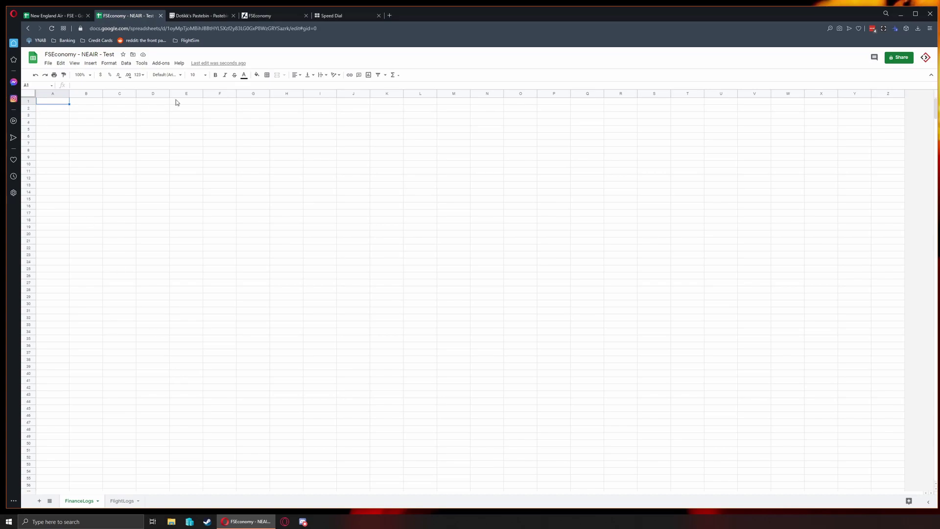
# - Bring up the FSEconomy data feeds page and highlight the personal read access key
pyautogui.click(272, 17)
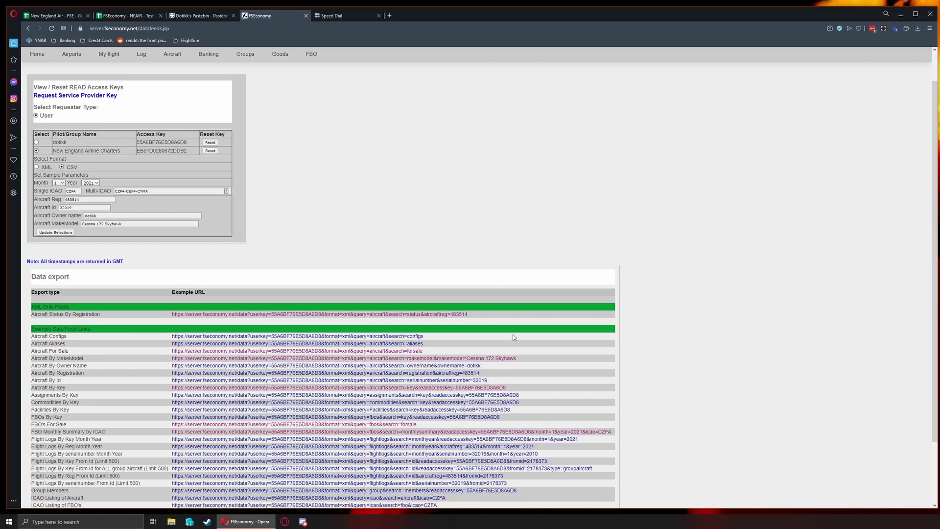
pyautogui.moveTo(187, 143); pyautogui.dragTo(128, 142)
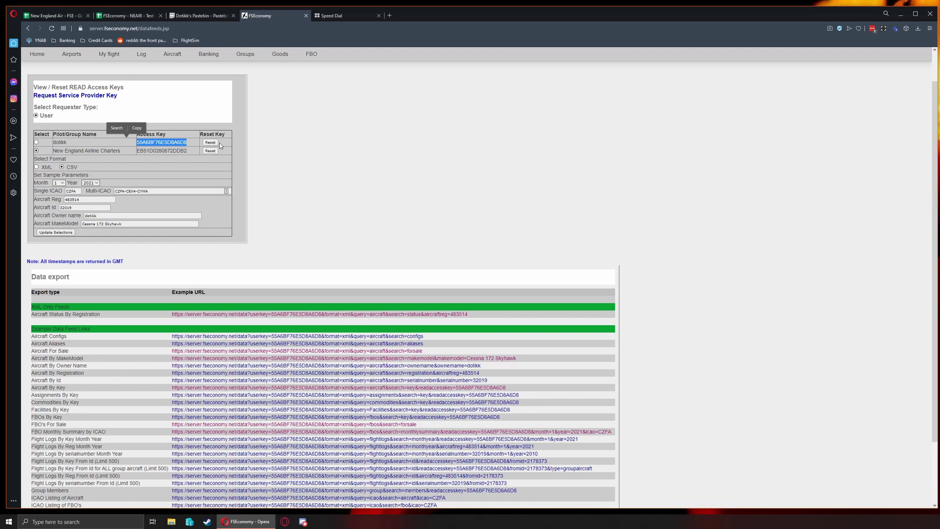
pyautogui.moveTo(118, 96); pyautogui.dragTo(52, 95)
pyautogui.click(135, 98)
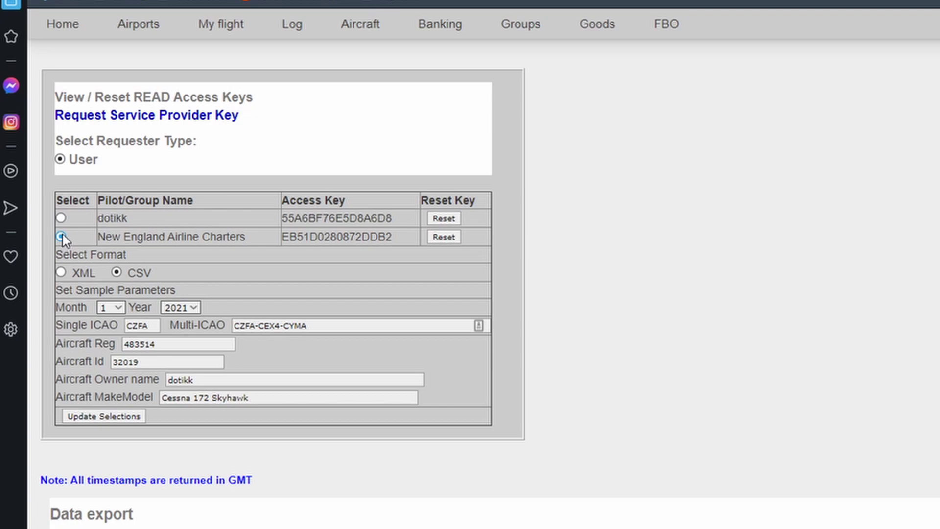
# - Choose the New England Airline Charters group and CSV as the output format
pyautogui.moveTo(108, 237); pyautogui.dragTo(247, 236)
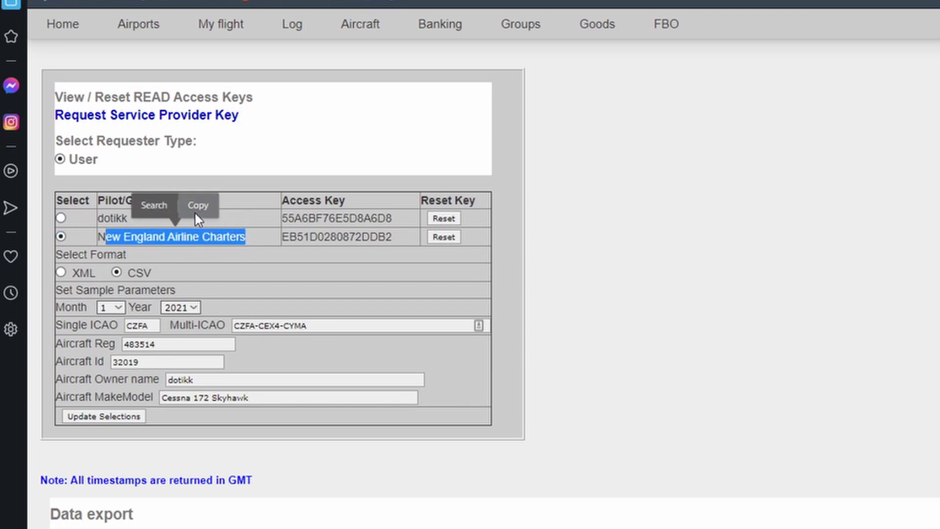
pyautogui.click(116, 272)
pyautogui.moveTo(63, 290); pyautogui.dragTo(316, 385)
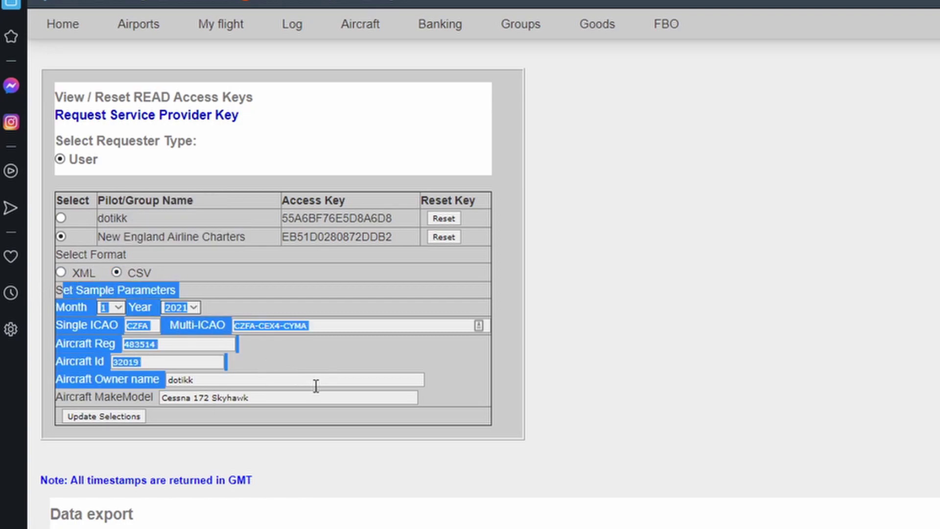
pyautogui.click(403, 361)
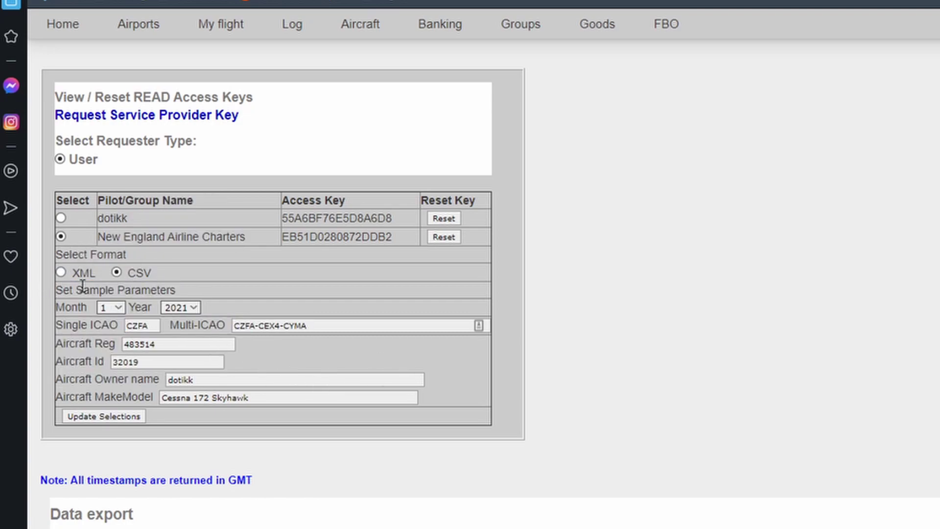
# - Update the export selections and open the Payments From Id (Limited 500) CSV feed
pyautogui.click(116, 423)
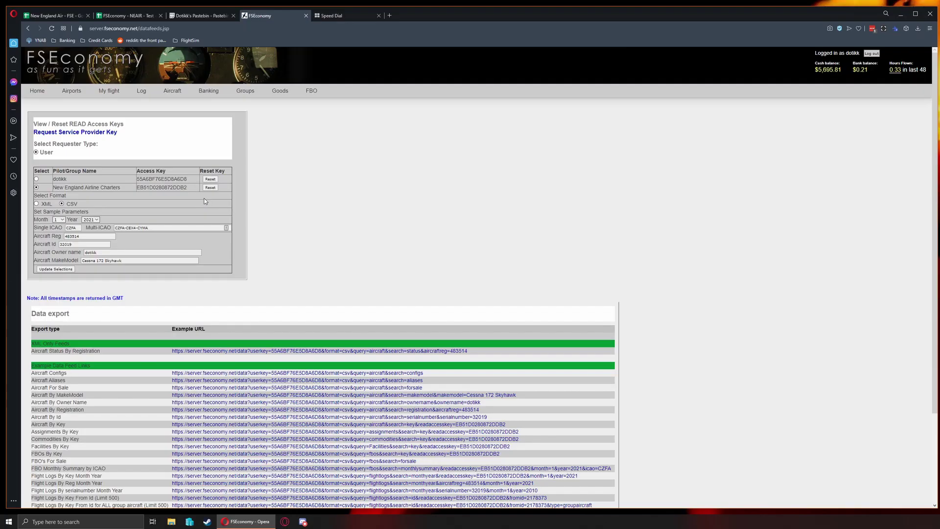
pyautogui.scroll(-2, 202, 213)
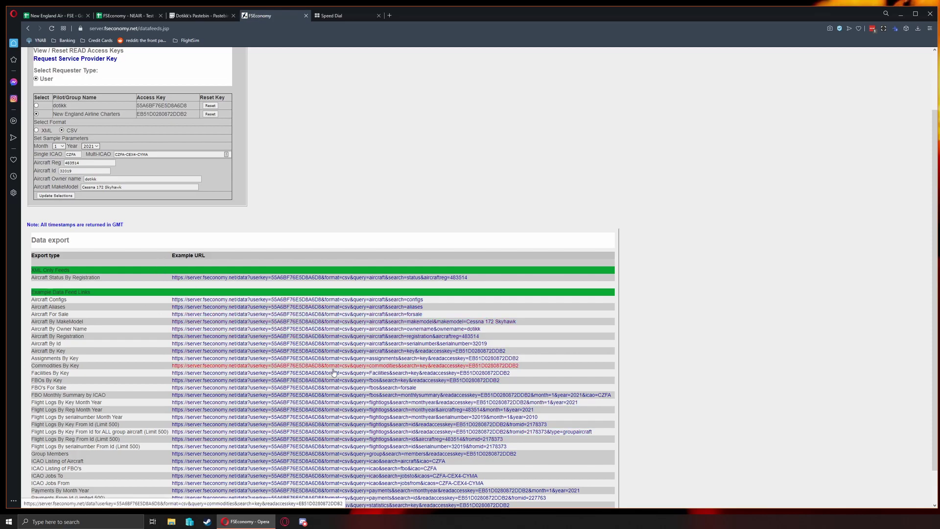
pyautogui.scroll(-1, 136, 229)
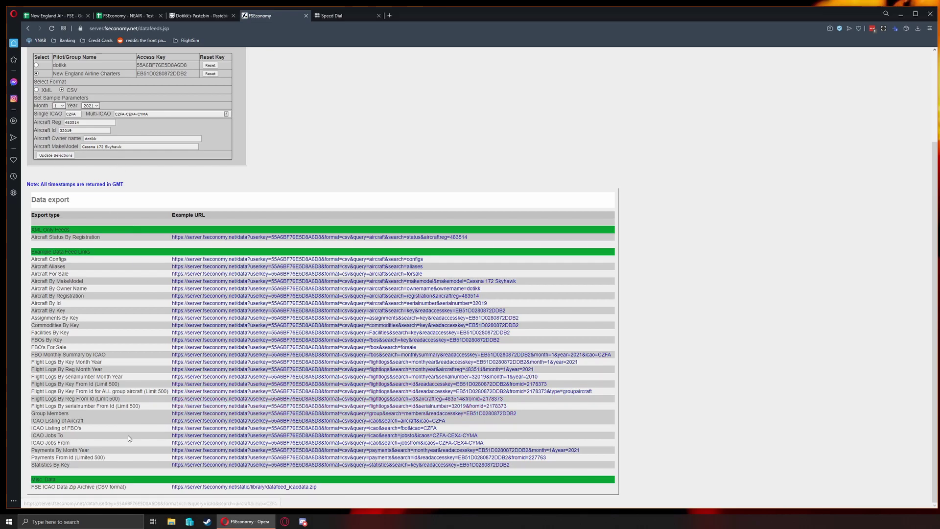
pyautogui.click(219, 458)
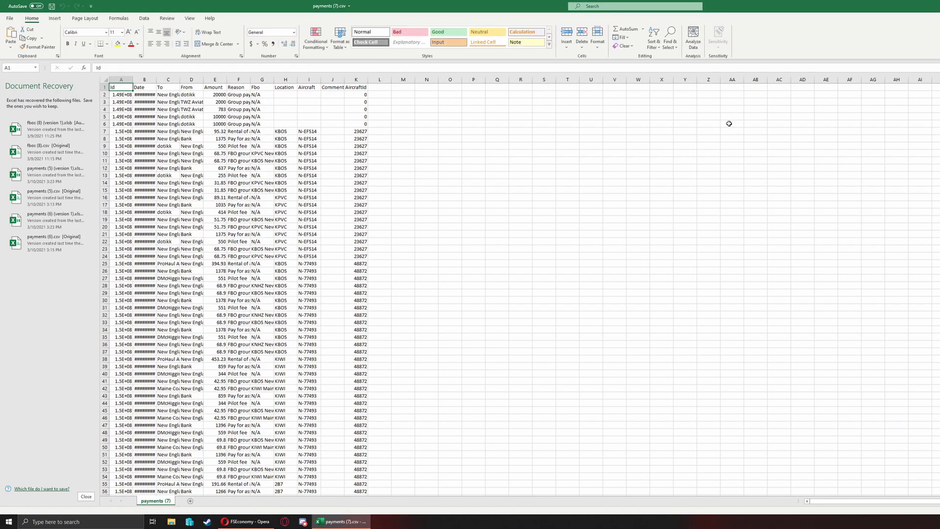
# - Auto-fit columns A and B, then copy the payments table A1:K501
pyautogui.doubleClick(131, 80)
pyautogui.doubleClick(159, 80)
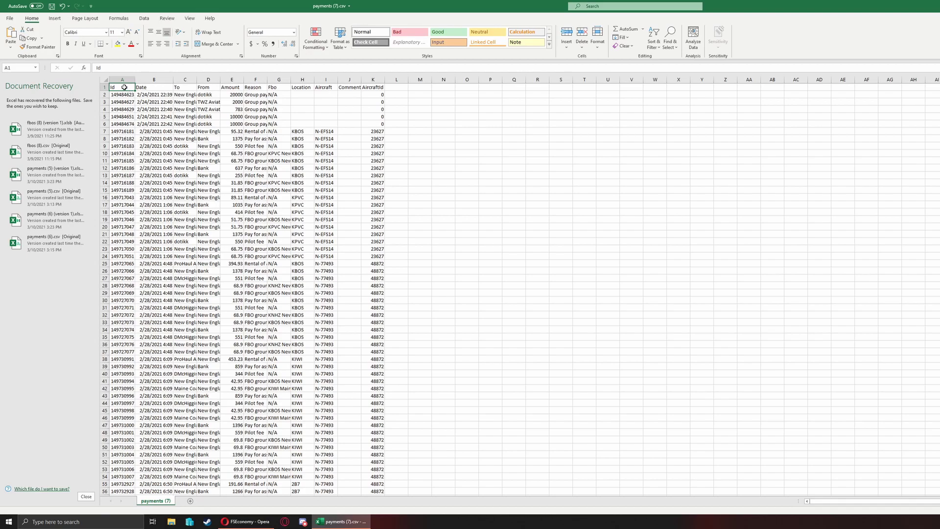
pyautogui.moveTo(121, 87); pyautogui.dragTo(377, 93)
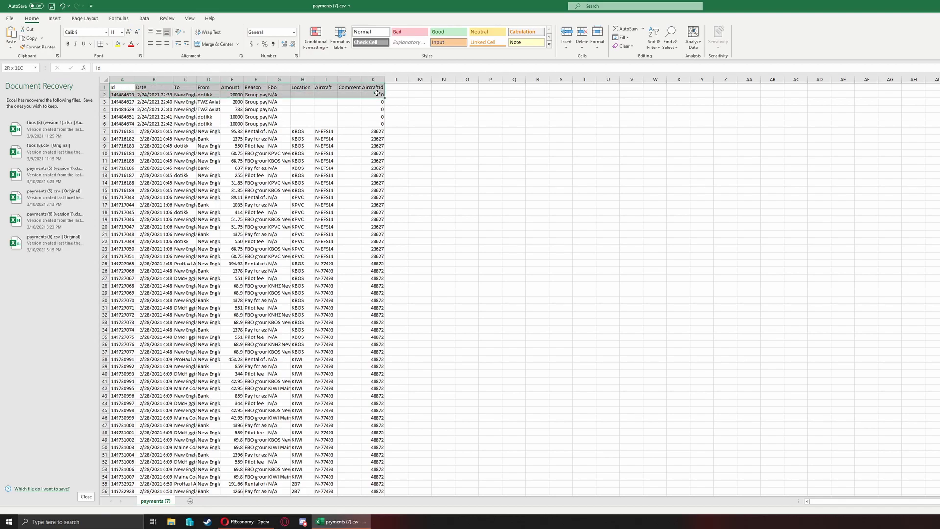
pyautogui.hotkey('ctrl', 'shift', 'Down')
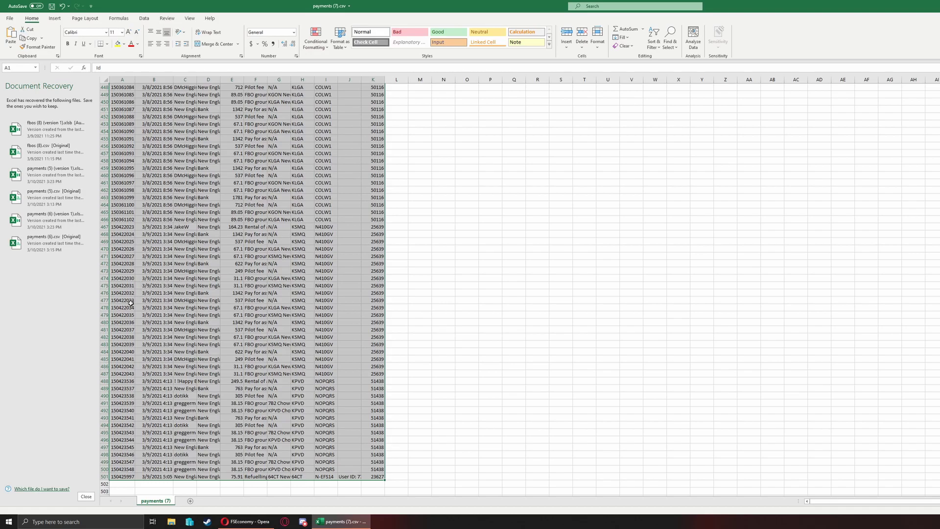
pyautogui.rightClick(132, 396)
pyautogui.click(147, 205)
pyautogui.scroll(20, 682, 174)
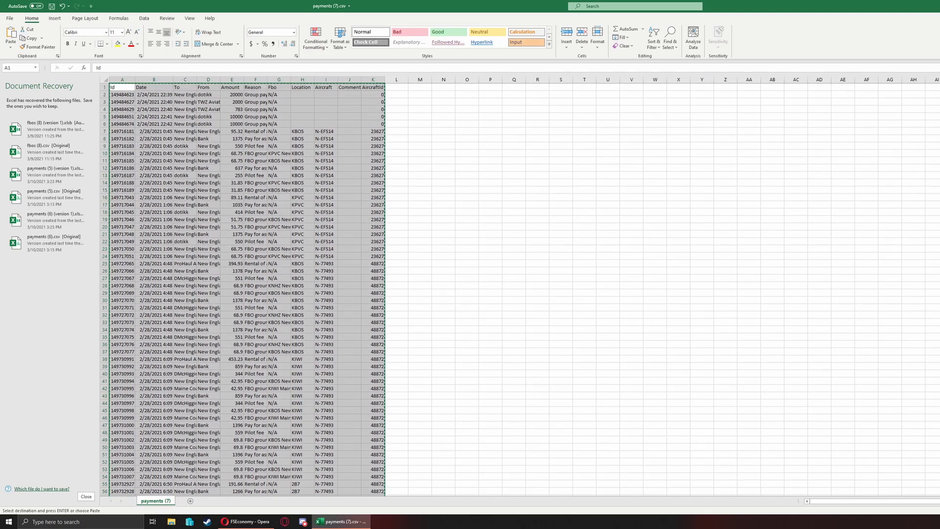
# - Paste the payments data as values only into FinanceLogs starting at A1
pyautogui.hotkey('alt', 'Tab')
pyautogui.click(140, 17)
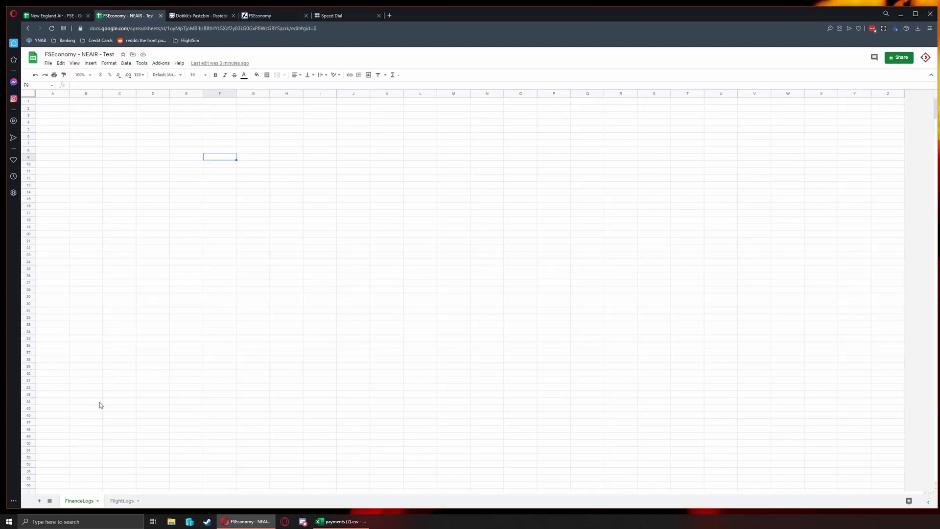
pyautogui.click(45, 206)
pyautogui.click(44, 102)
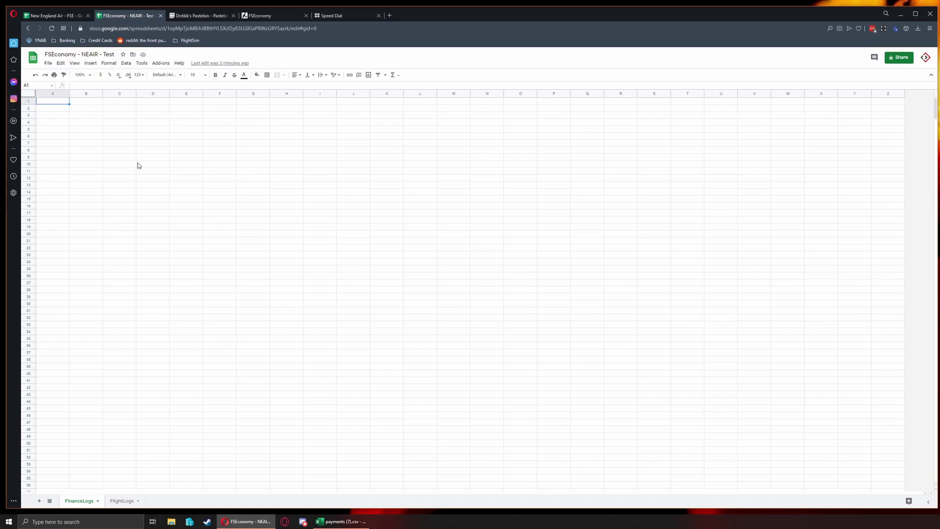
pyautogui.hotkey('ctrl', 'v')
pyautogui.moveTo(92, 139)
pyautogui.click(147, 142)
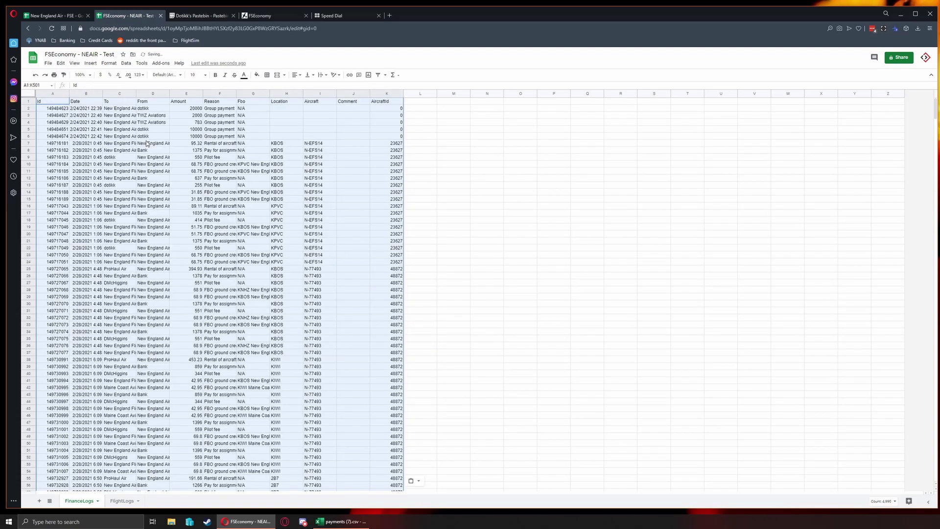
pyautogui.click(187, 180)
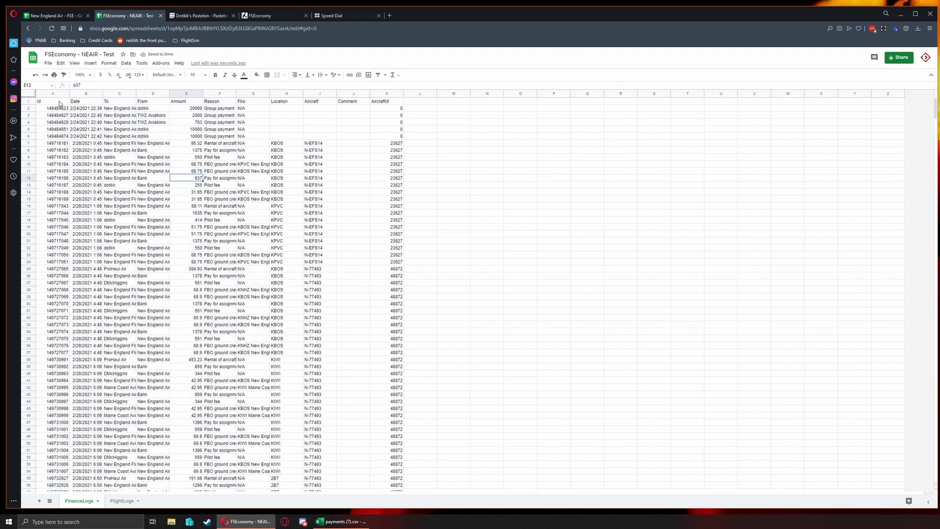
# - Go to the last row, 501, and select its payment Id 150425997
pyautogui.click(54, 94)
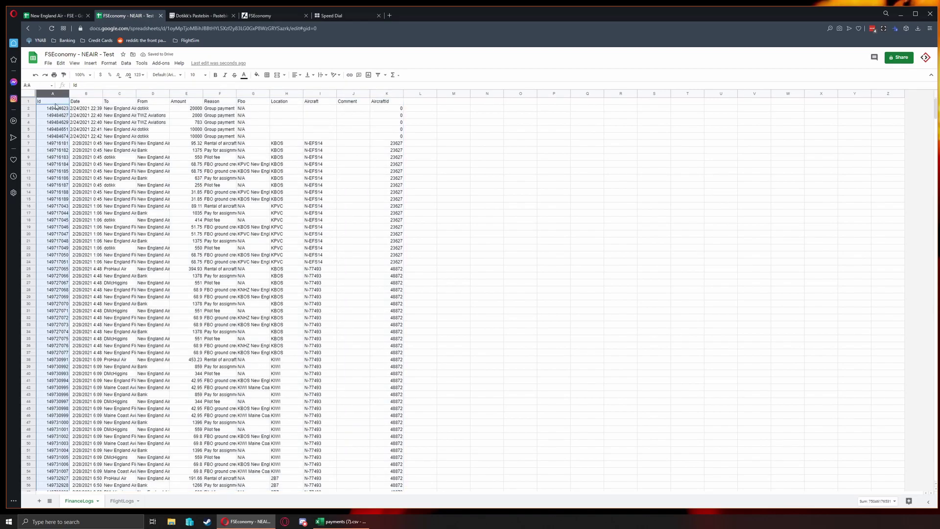
pyautogui.scroll(-15, 60, 202)
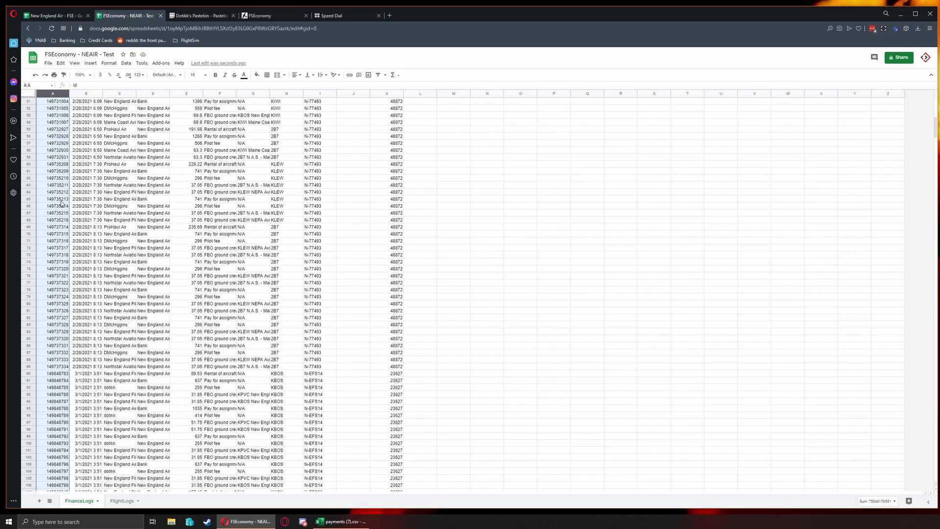
pyautogui.scroll(-20, 60, 202)
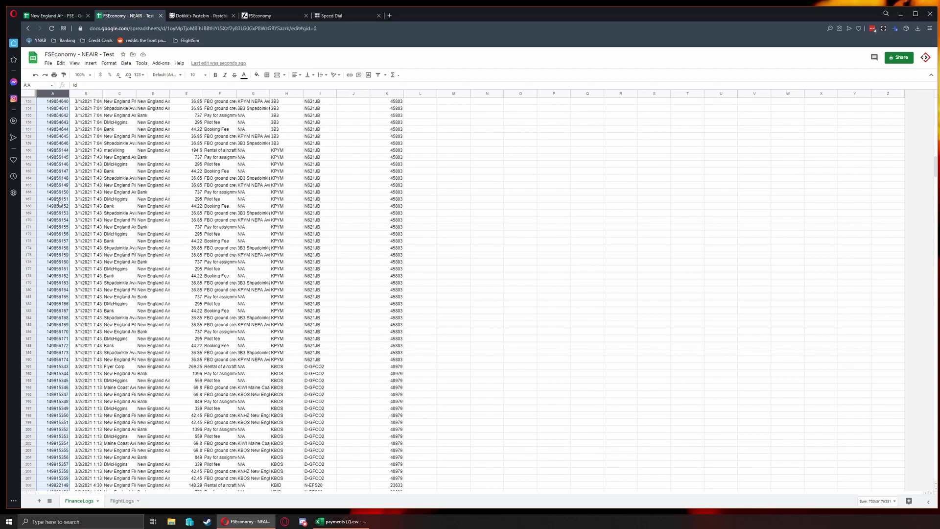
pyautogui.scroll(-20, 55, 204)
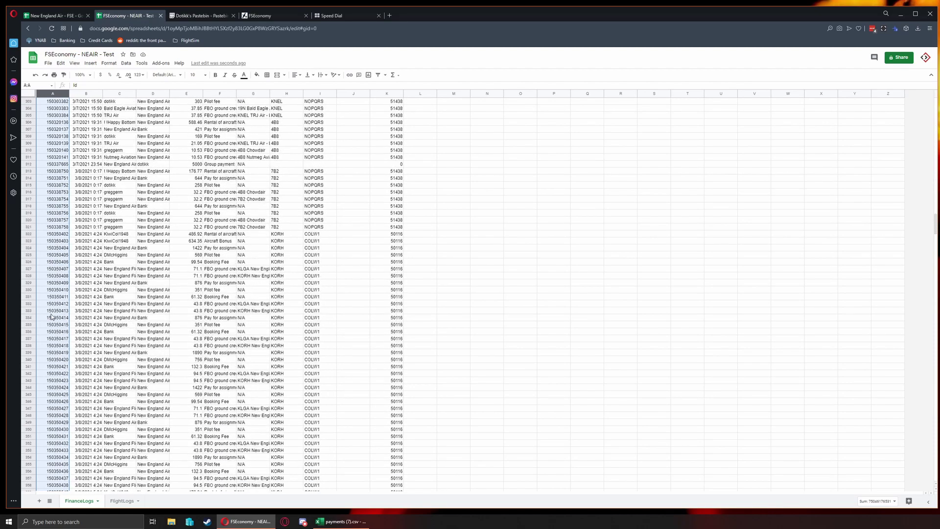
pyautogui.scroll(-20, 51, 314)
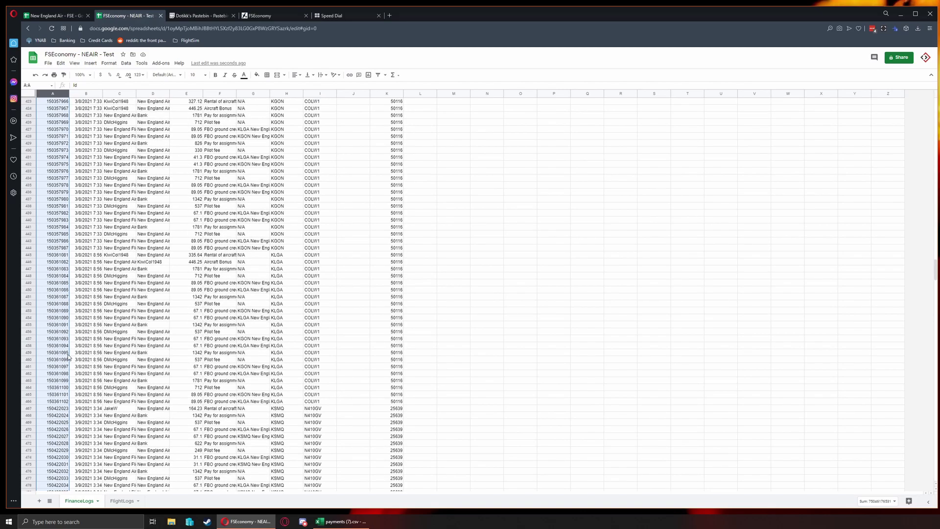
pyautogui.scroll(-4, 66, 368)
pyautogui.click(61, 289)
pyautogui.click(59, 277)
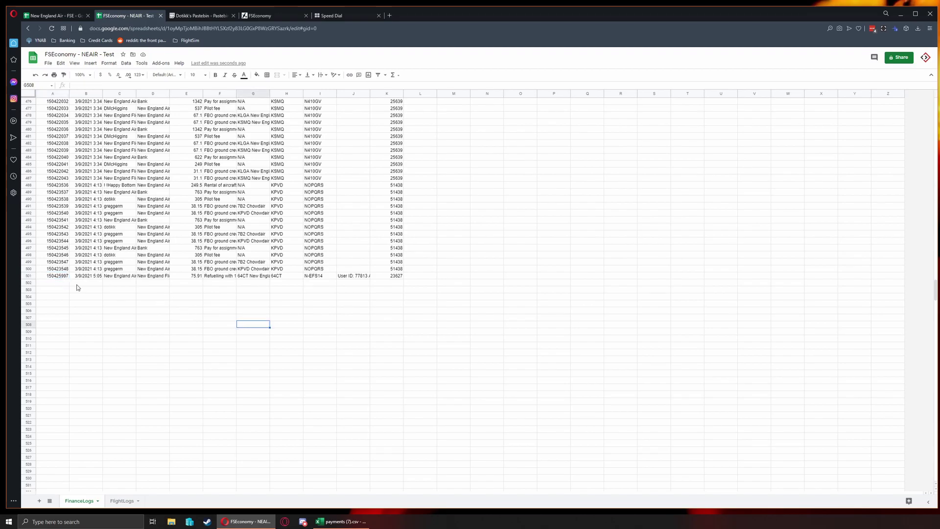
pyautogui.click(29, 276)
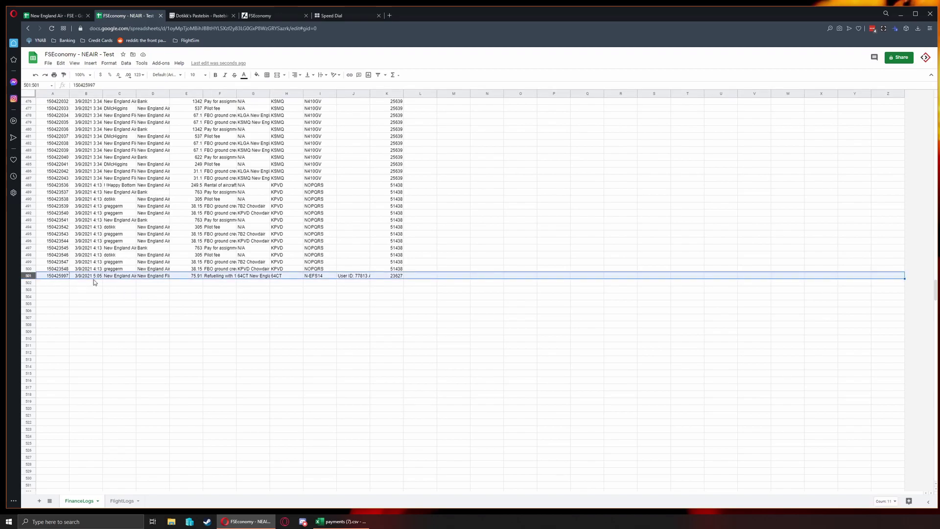
pyautogui.click(60, 297)
pyautogui.click(59, 277)
pyautogui.doubleClick(103, 84)
# - Copy the Payments From Id example URL into a new tab's address bar
pyautogui.click(54, 15)
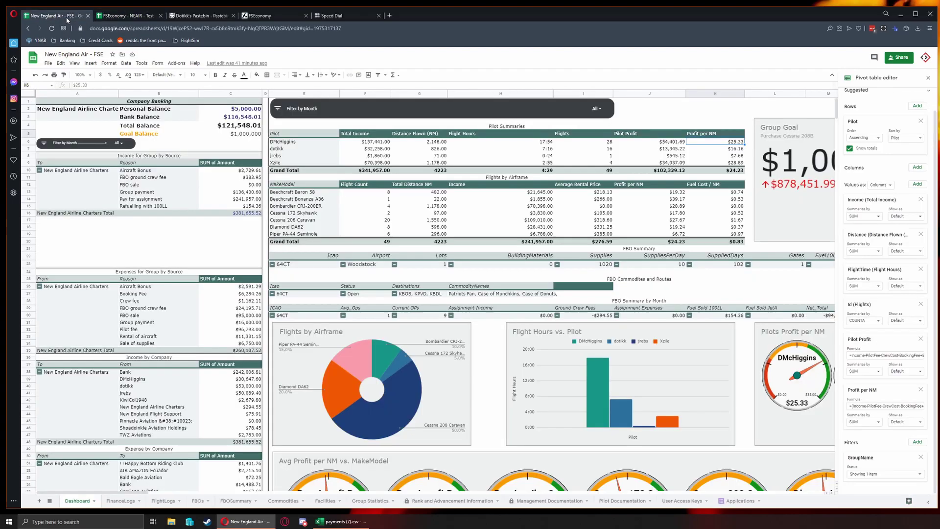
pyautogui.click(126, 15)
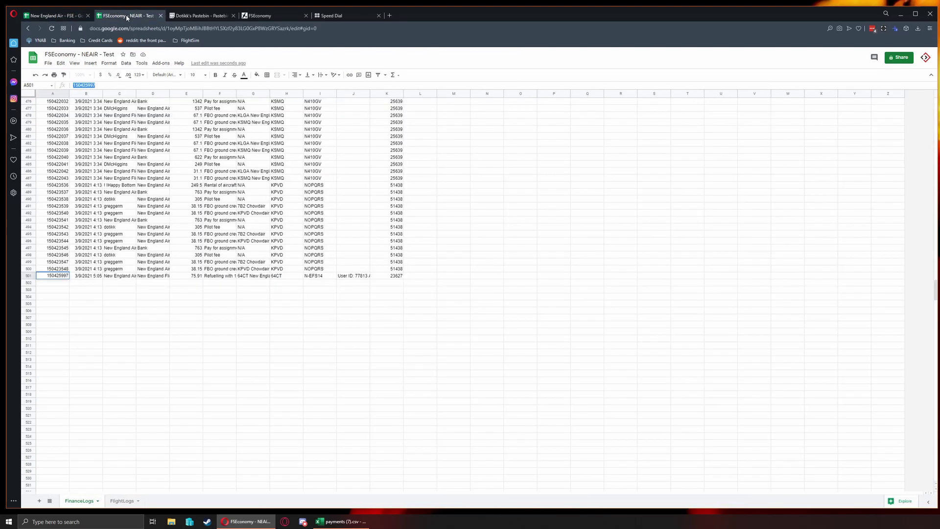
pyautogui.click(267, 15)
pyautogui.click(201, 15)
pyautogui.click(289, 15)
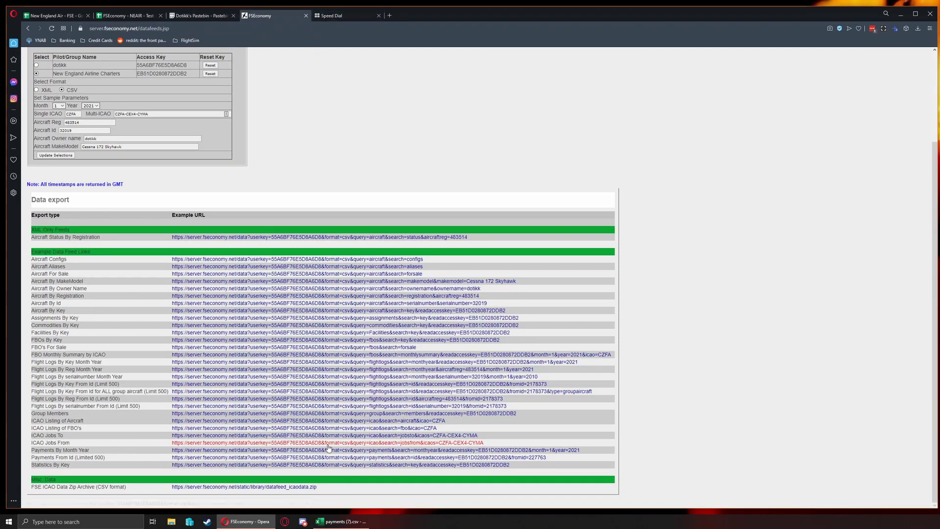
pyautogui.moveTo(568, 457); pyautogui.dragTo(173, 458)
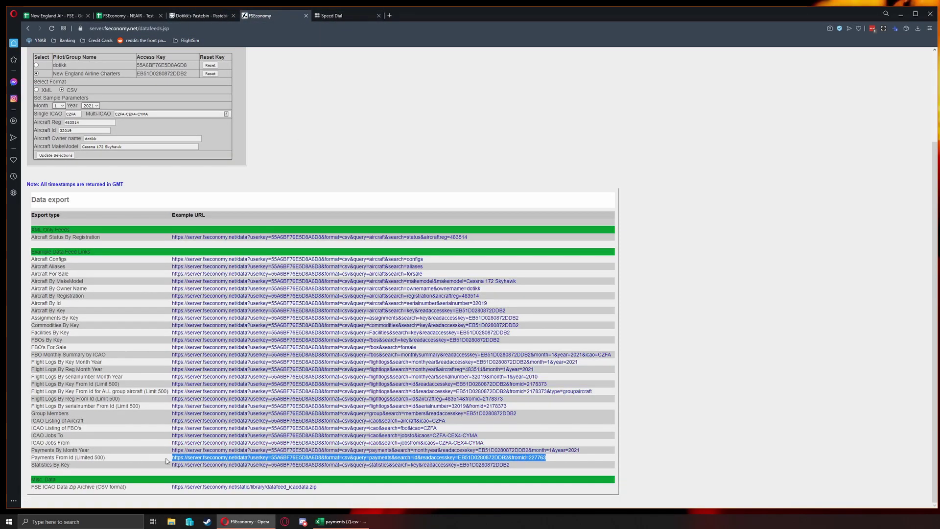
pyautogui.click(338, 15)
pyautogui.click(336, 29)
pyautogui.hotkey('ctrl', 'v')
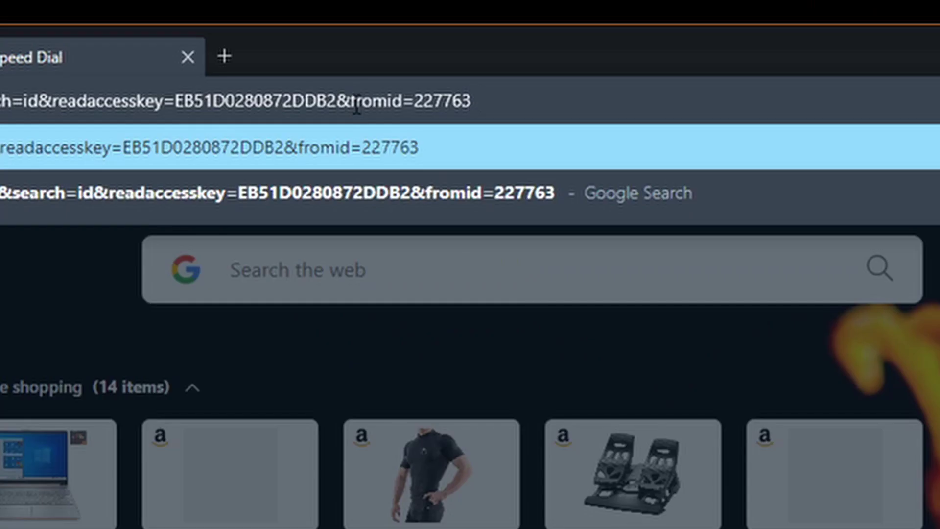
pyautogui.moveTo(352, 105); pyautogui.dragTo(500, 76)
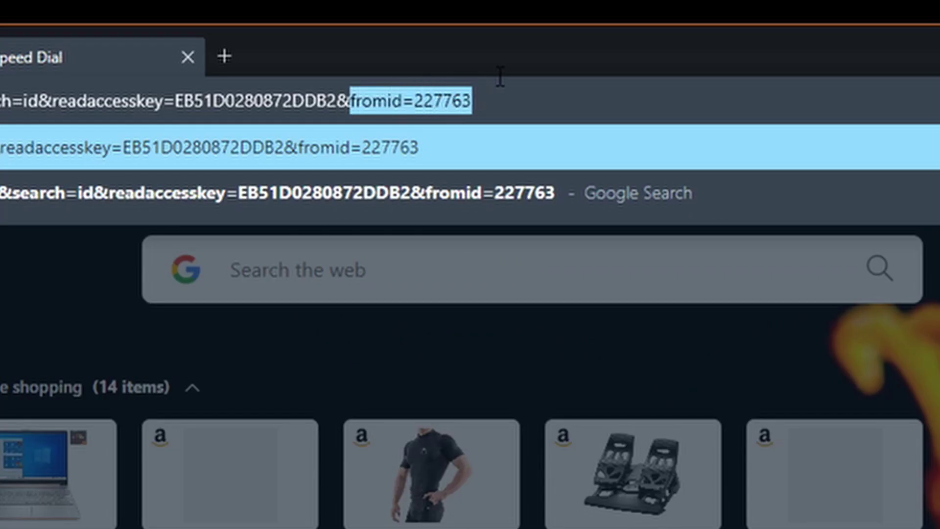
pyautogui.click(487, 109)
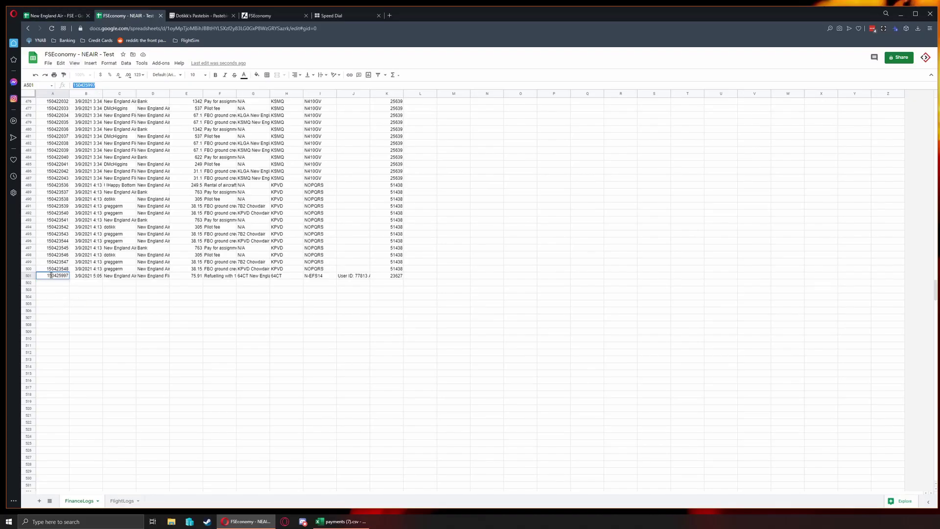
# - Copy the Id 150425997 from cell A501
pyautogui.doubleClick(51, 275)
pyautogui.doubleClick(51, 276)
pyautogui.rightClick(51, 277)
pyautogui.click(68, 306)
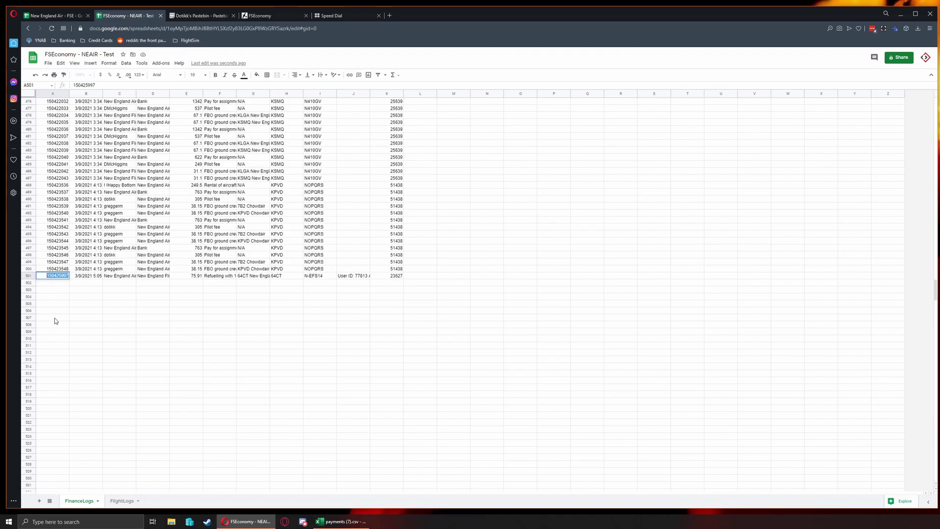
# - Replace fromid=227763 with 150425997 in the URL and load the feed
pyautogui.click(331, 18)
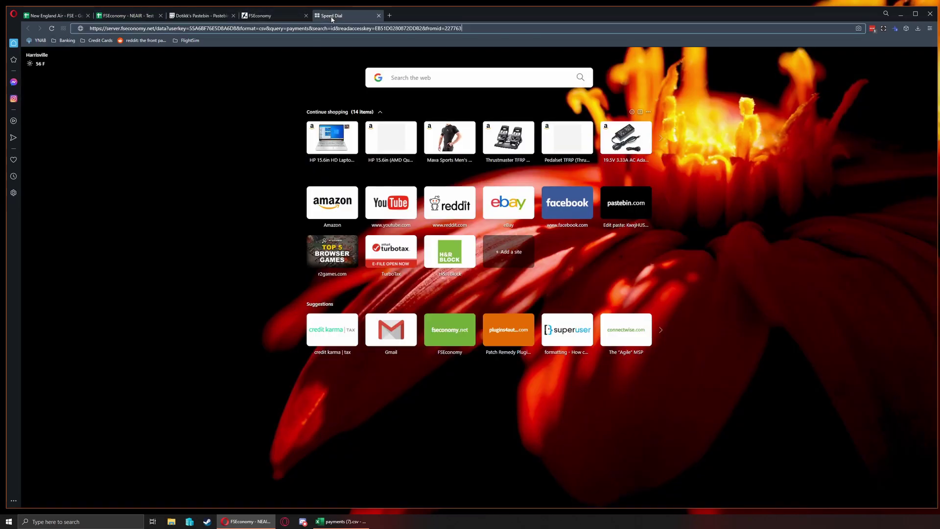
pyautogui.moveTo(475, 31); pyautogui.dragTo(448, 32)
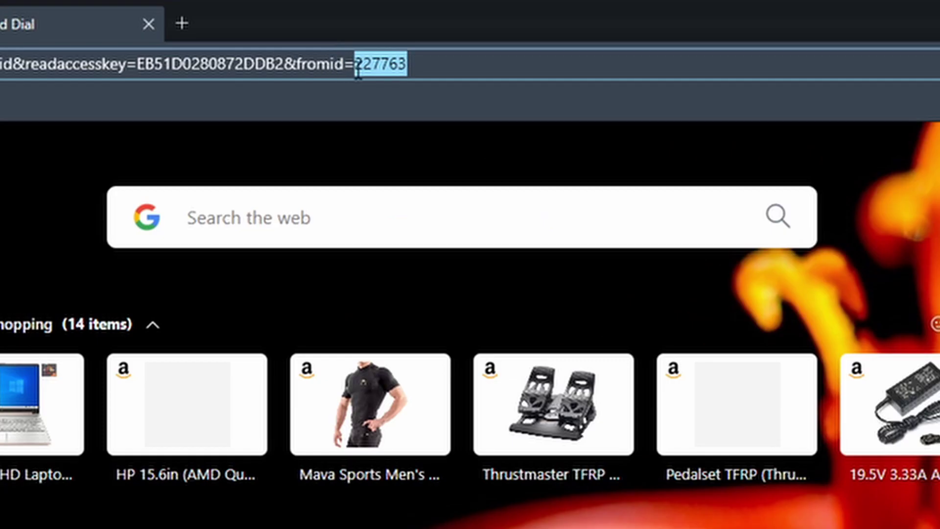
pyautogui.hotkey('ctrl', 'v')
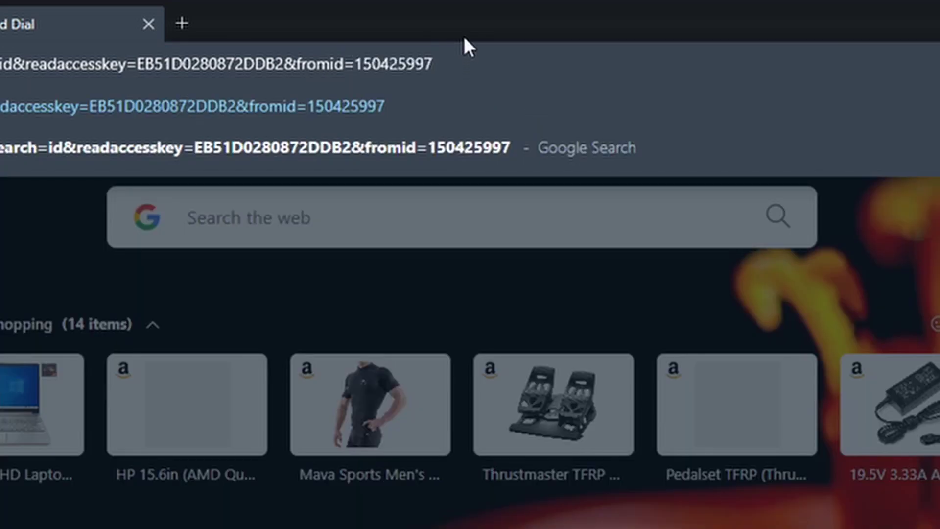
pyautogui.doubleClick(364, 63)
pyautogui.click(364, 64)
pyautogui.press('Left')
pyautogui.press('BackSpace')
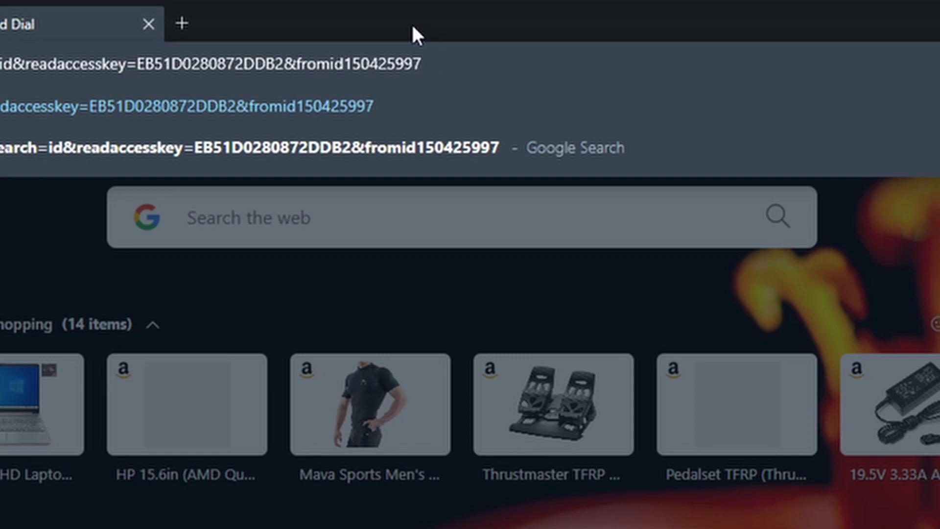
pyautogui.write('=')
pyautogui.click(460, 59)
pyautogui.press('Return')
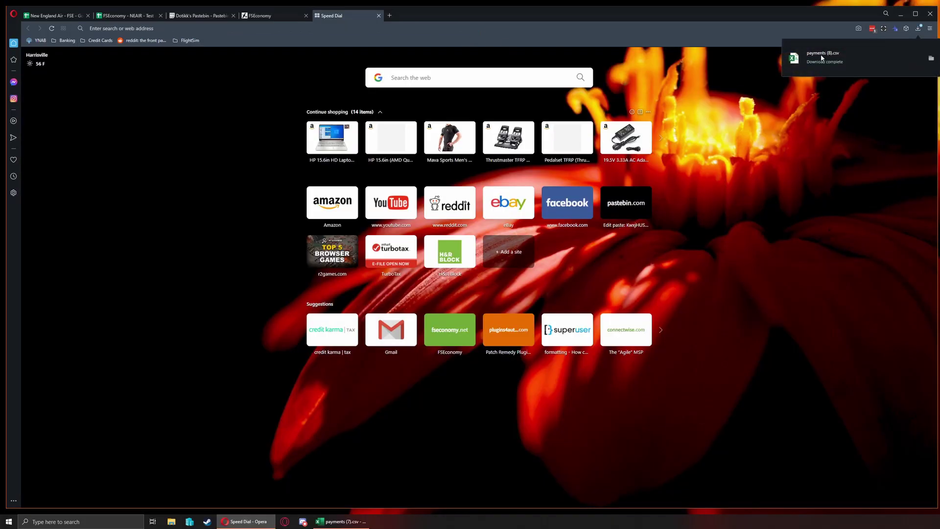
# - Open payments (8).csv, auto-fit columns A and B, and copy rows 2–368
pyautogui.click(823, 57)
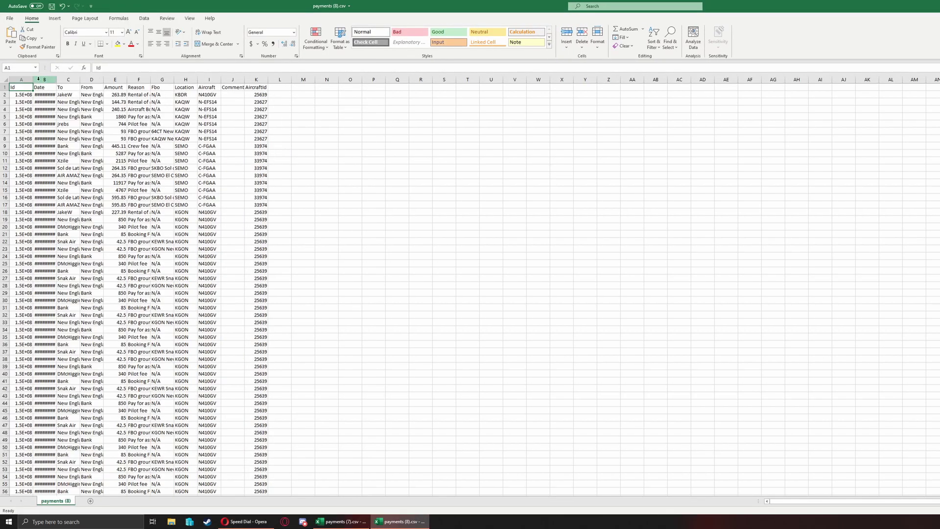
pyautogui.doubleClick(33, 79)
pyautogui.doubleClick(57, 79)
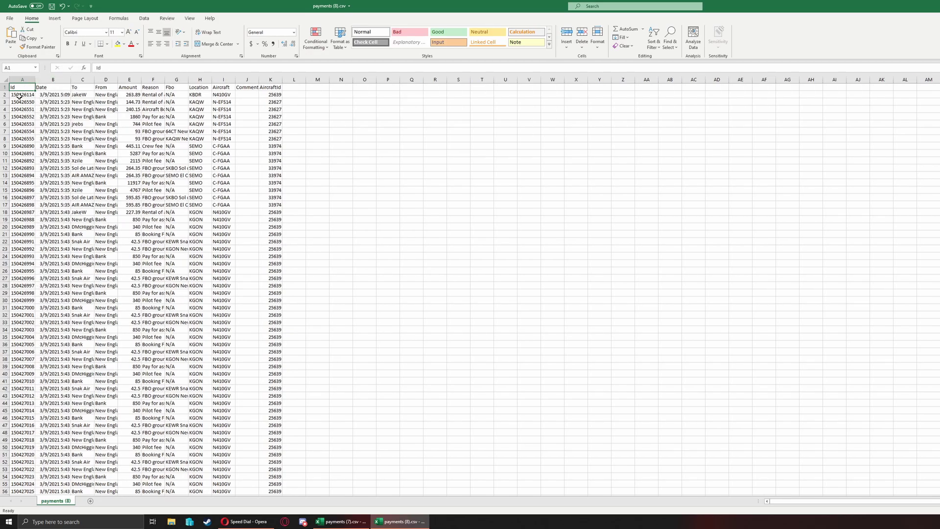
pyautogui.moveTo(20, 95)
pyautogui.mouseDown()
pyautogui.moveTo(275, 95)
pyautogui.moveTo(288, 527)
pyautogui.moveTo(269, 527)
pyautogui.moveTo(262, 435)
pyautogui.moveTo(271, 14)
pyautogui.moveTo(272, 500)
pyautogui.moveTo(273, 472)
pyautogui.mouseUp()
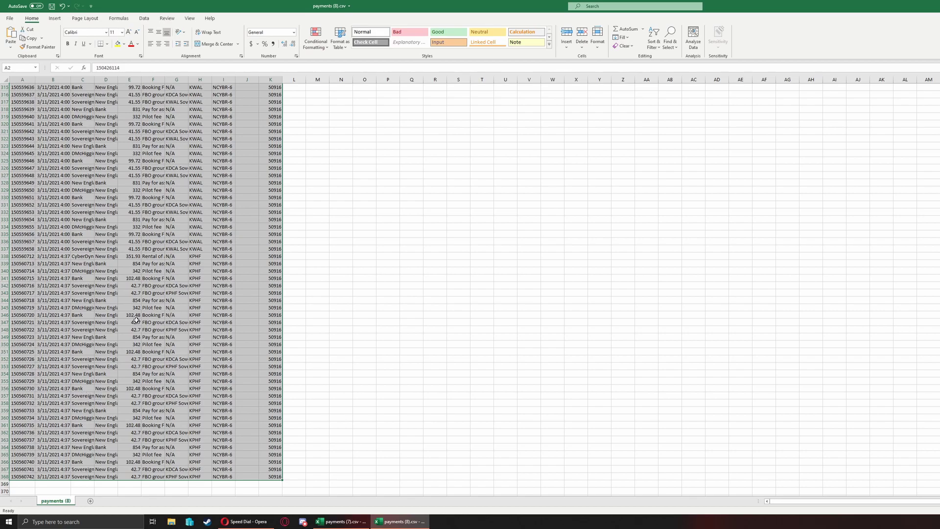
pyautogui.rightClick(143, 224)
pyautogui.click(154, 242)
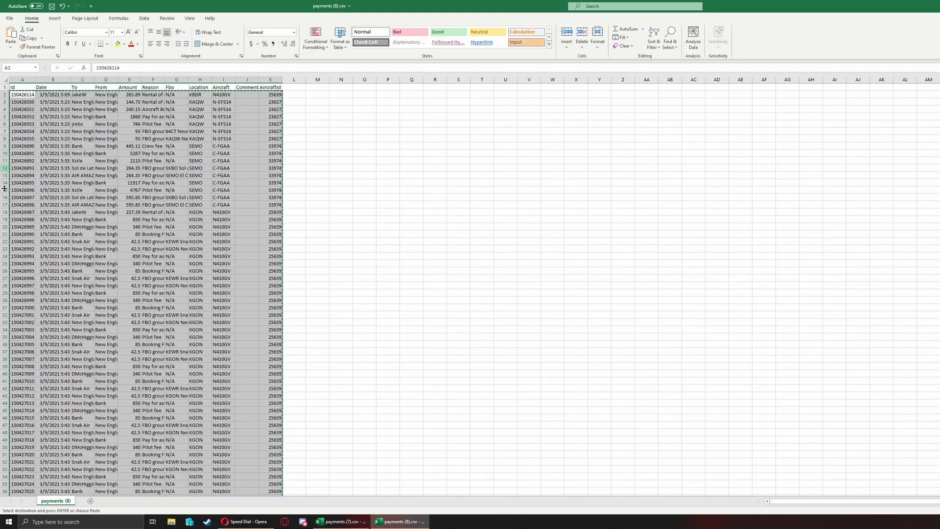
pyautogui.click(341, 522)
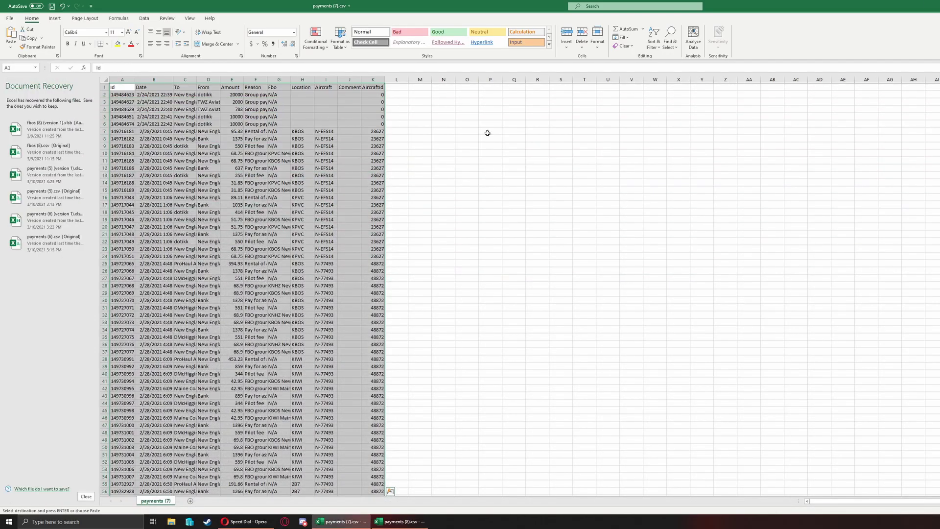
pyautogui.hotkey('alt', 'Tab')
# - Paste the copied payment rows as values only starting at FinanceLogs cell A502
pyautogui.click(133, 17)
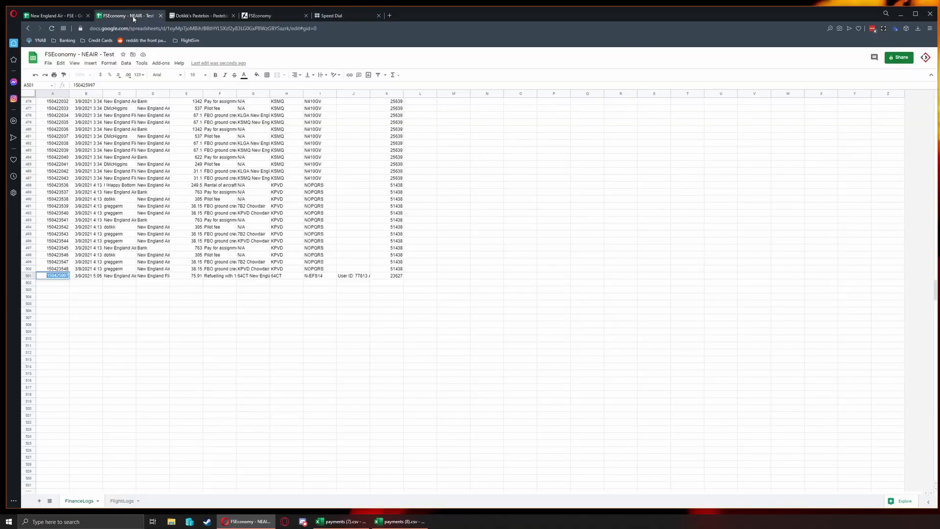
pyautogui.click(92, 313)
pyautogui.click(45, 285)
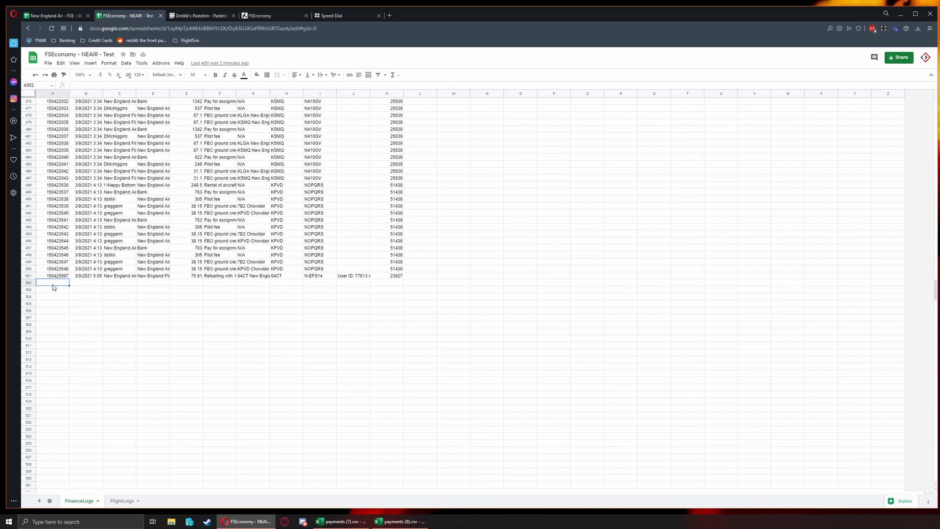
pyautogui.rightClick(62, 286)
pyautogui.moveTo(87, 301)
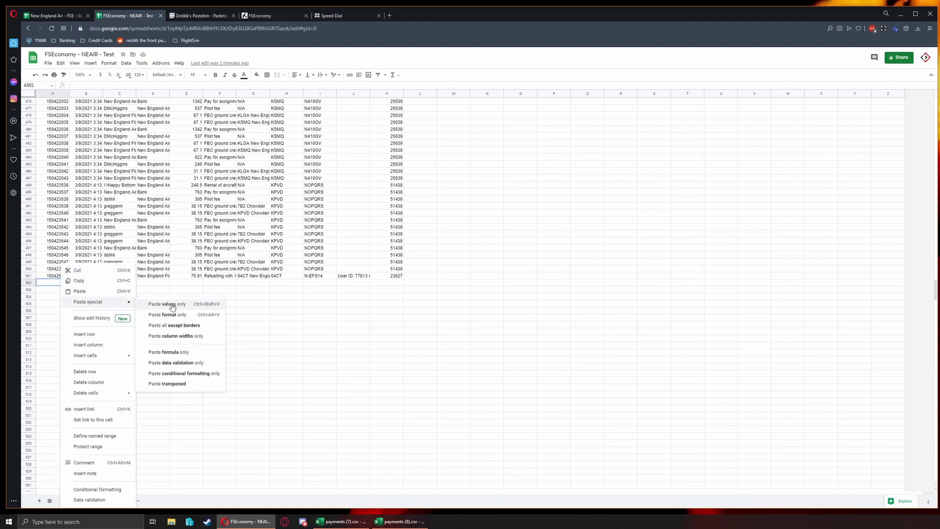
pyautogui.click(172, 304)
# - Check the last payment Id in cell A868, then switch to the Pastebin tab
pyautogui.scroll(-5, 304, 173)
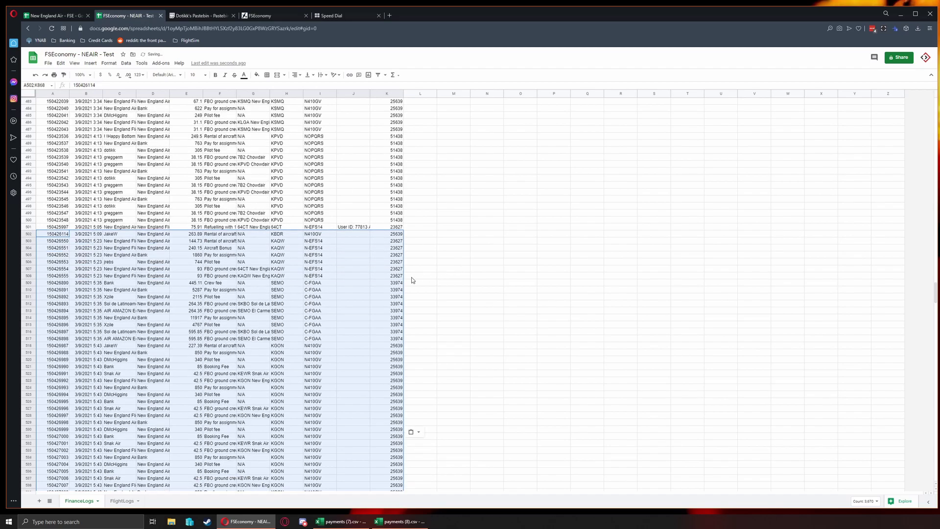
pyautogui.scroll(20, 219, 291)
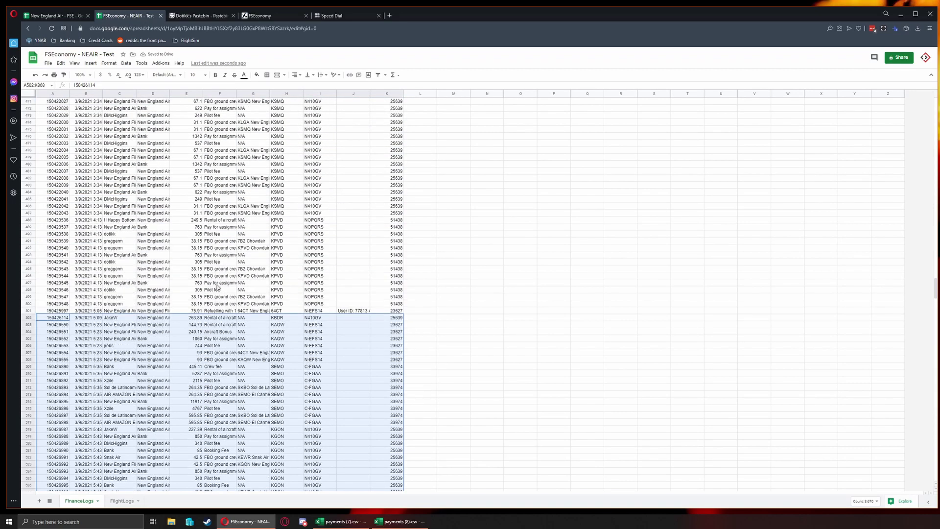
pyautogui.scroll(18, 210, 271)
pyautogui.scroll(20, 227, 306)
pyautogui.scroll(6, 219, 283)
pyautogui.scroll(-8, 222, 289)
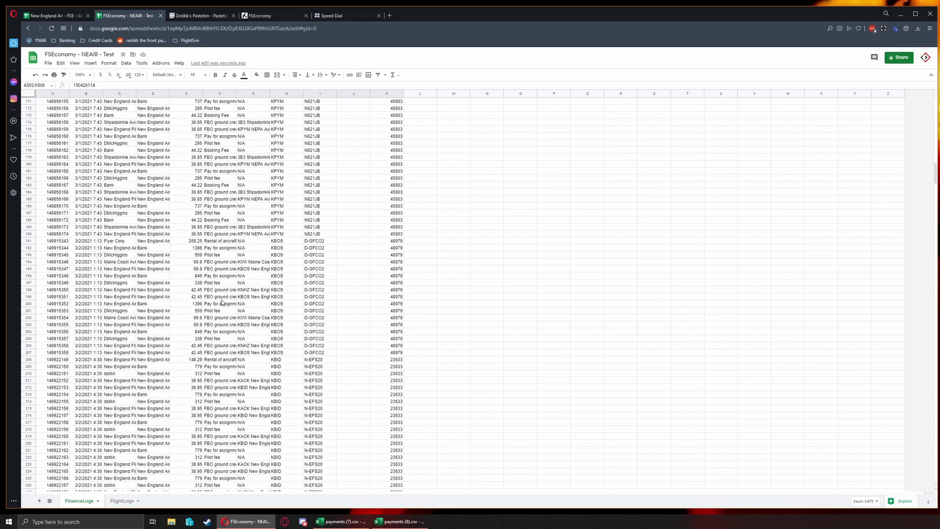
pyautogui.scroll(-20, 229, 296)
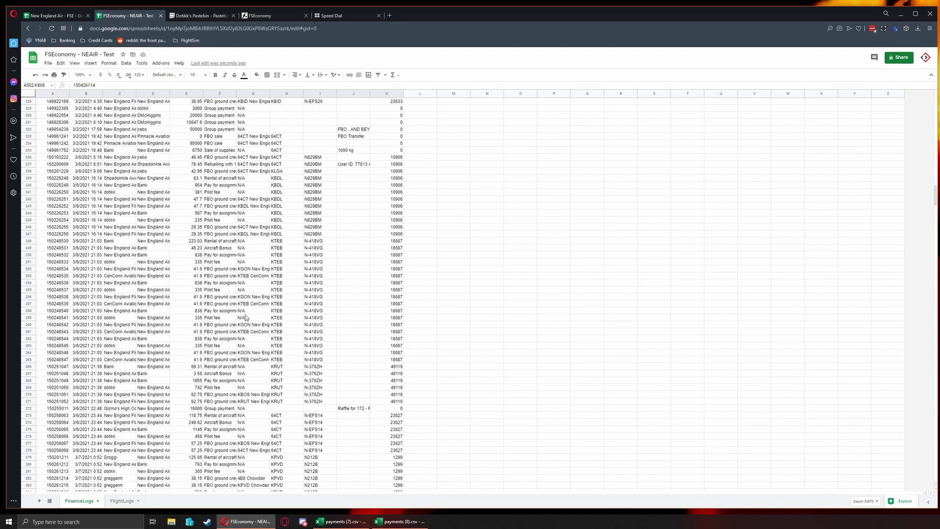
pyautogui.scroll(-20, 213, 342)
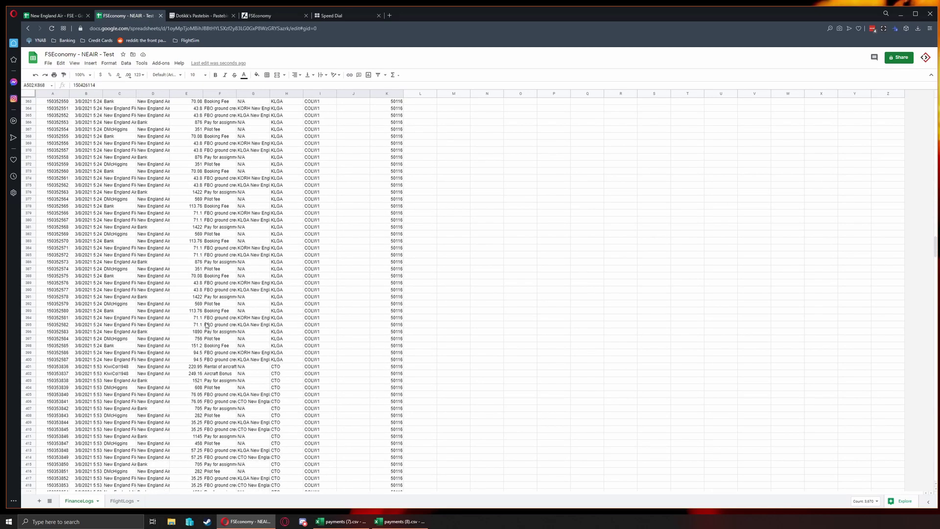
pyautogui.scroll(-20, 184, 363)
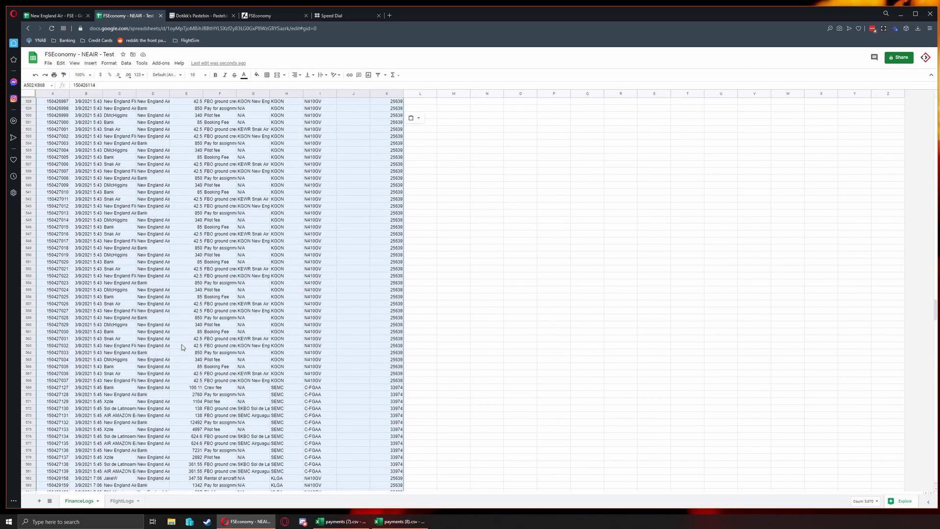
pyautogui.scroll(-20, 203, 345)
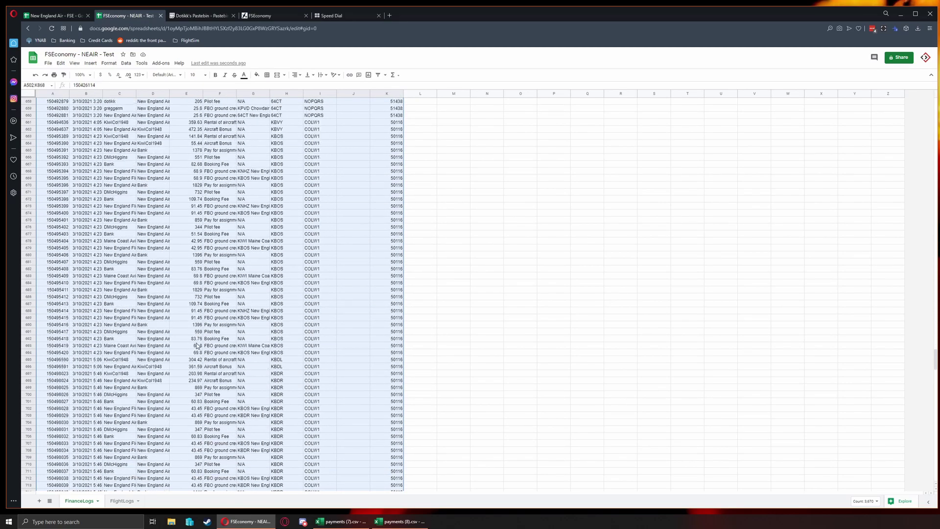
pyautogui.scroll(-20, 214, 344)
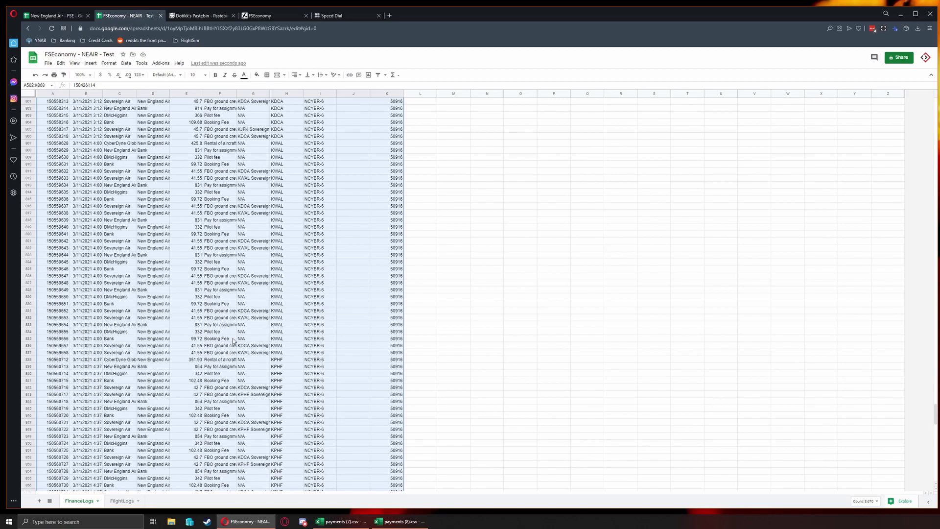
pyautogui.click(229, 350)
pyautogui.click(64, 256)
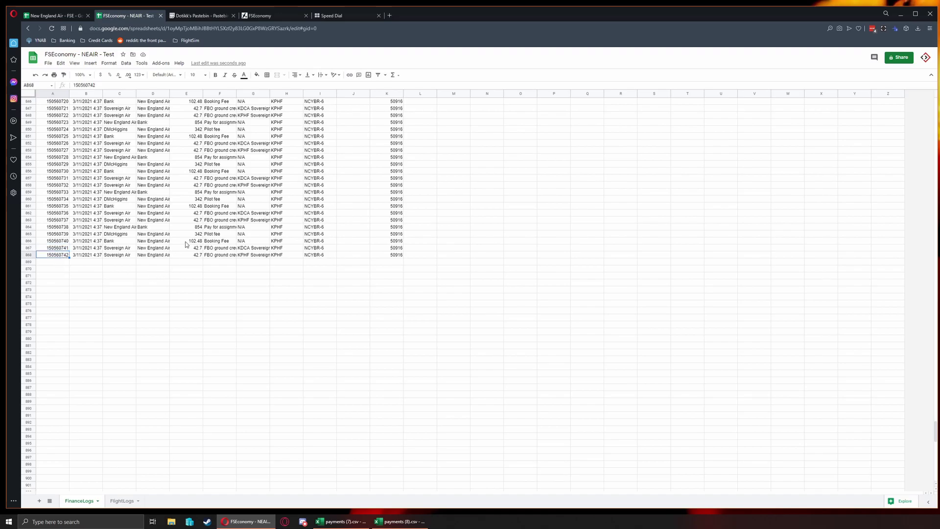
pyautogui.doubleClick(108, 86)
pyautogui.press('Escape')
pyautogui.click(30, 254)
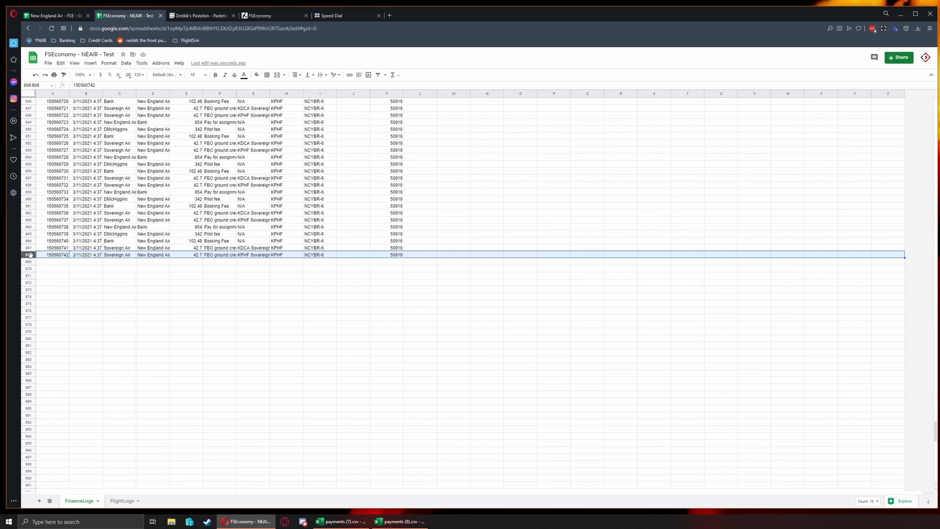
pyautogui.click(64, 256)
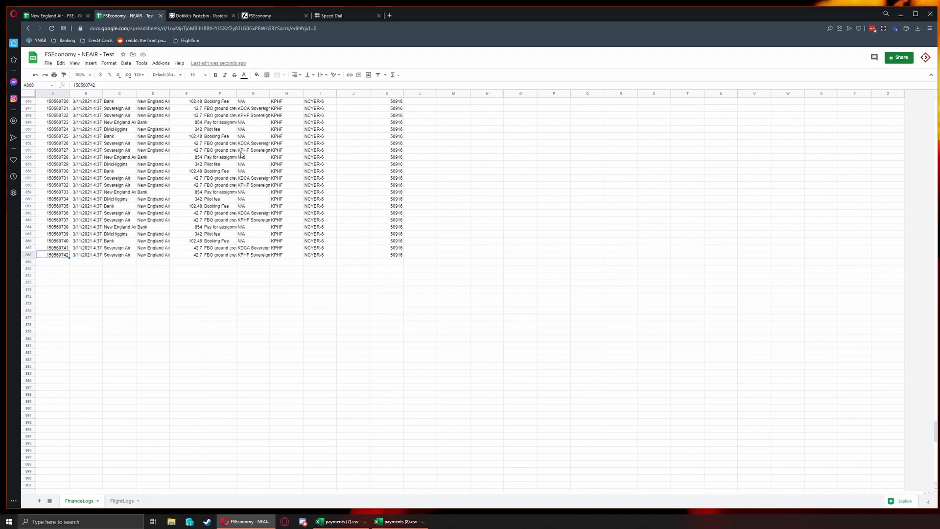
pyautogui.click(208, 18)
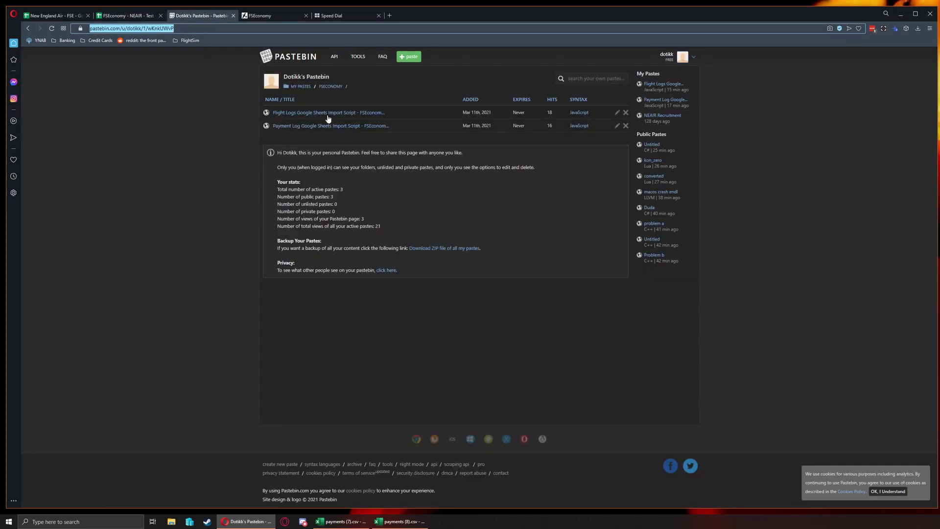
# - Reload the Payment Log script page, copy all 32 lines, and return to the spreadsheet
pyautogui.press('F5')
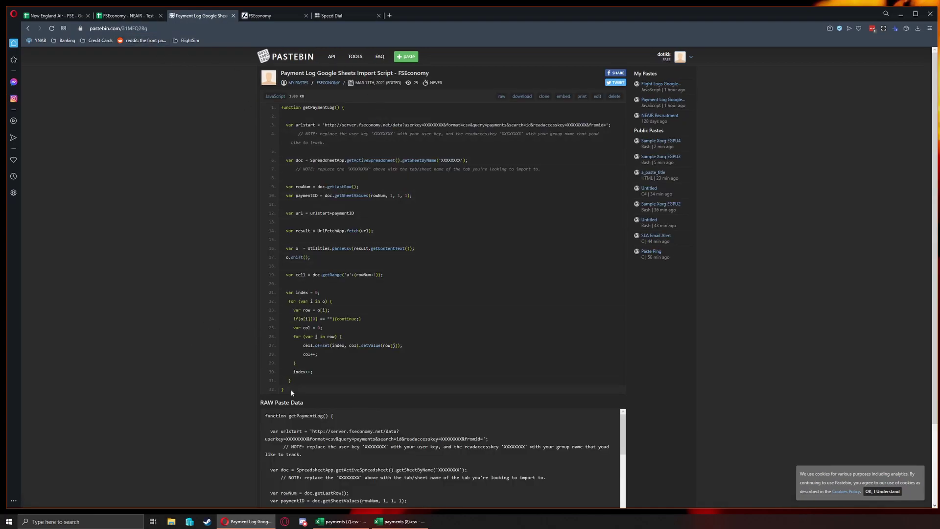
pyautogui.moveTo(292, 393); pyautogui.dragTo(280, 109)
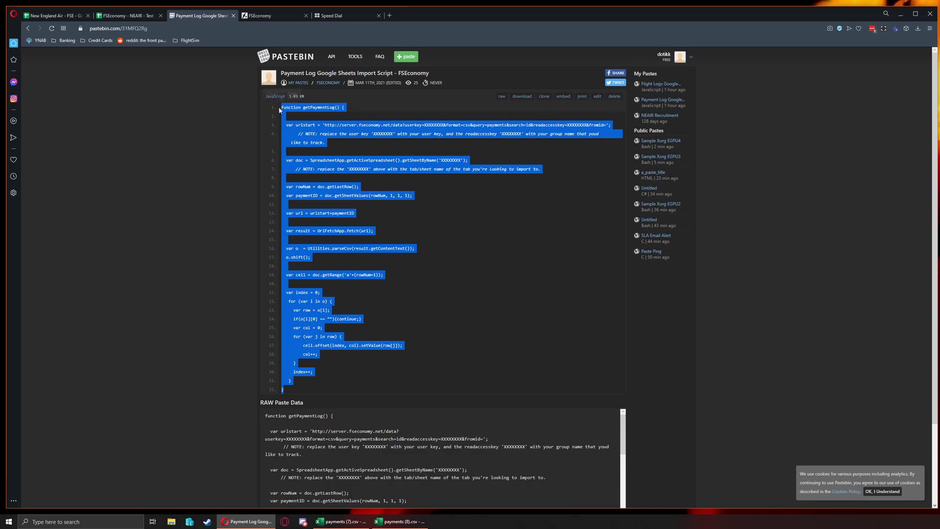
pyautogui.rightClick(287, 120)
pyautogui.click(313, 137)
pyautogui.click(127, 15)
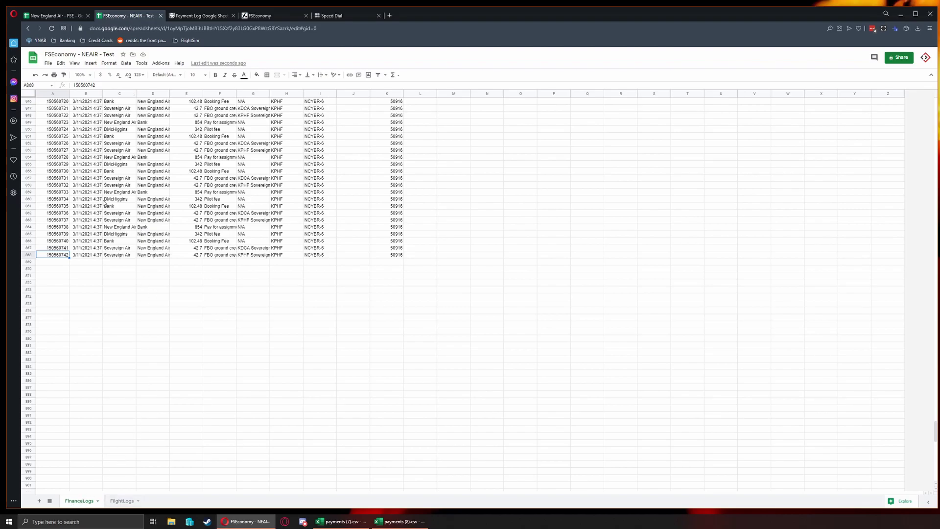
# - Open the script editor and add a new script file named financelogs_puller
pyautogui.click(140, 64)
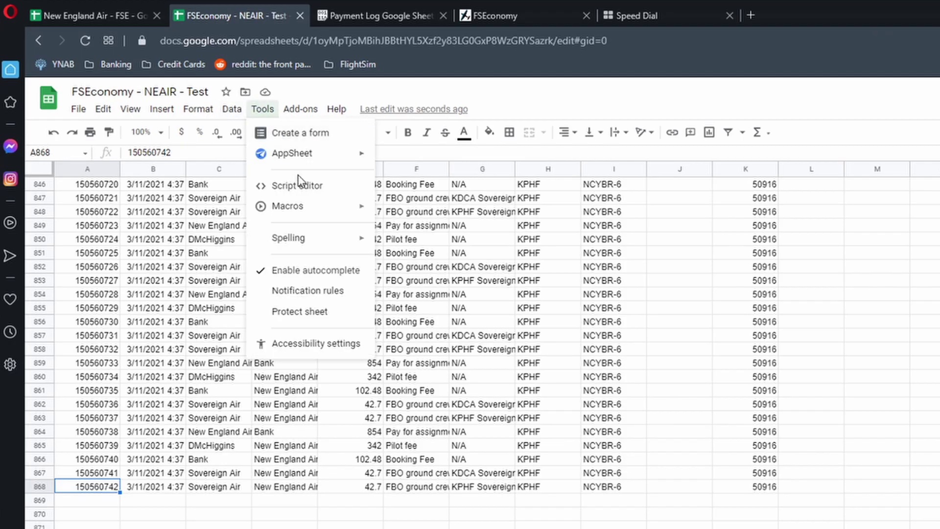
pyautogui.click(299, 185)
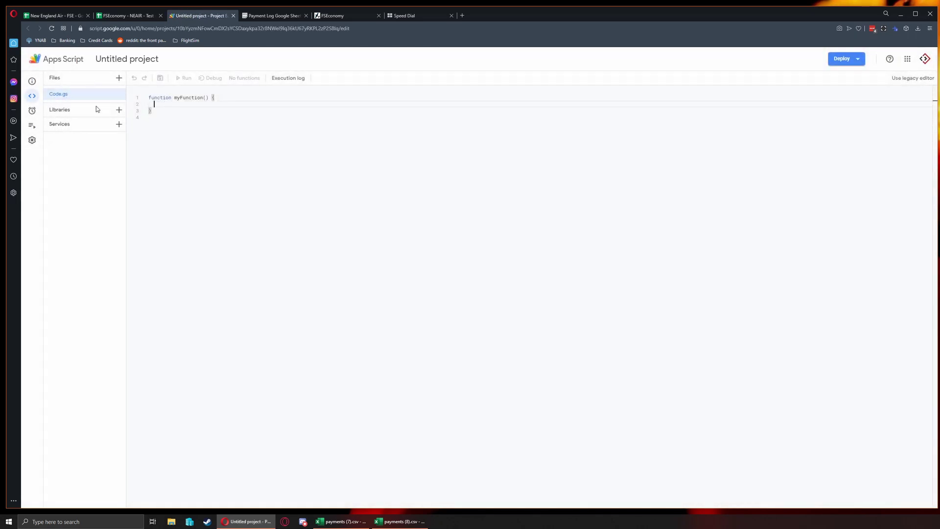
pyautogui.click(119, 78)
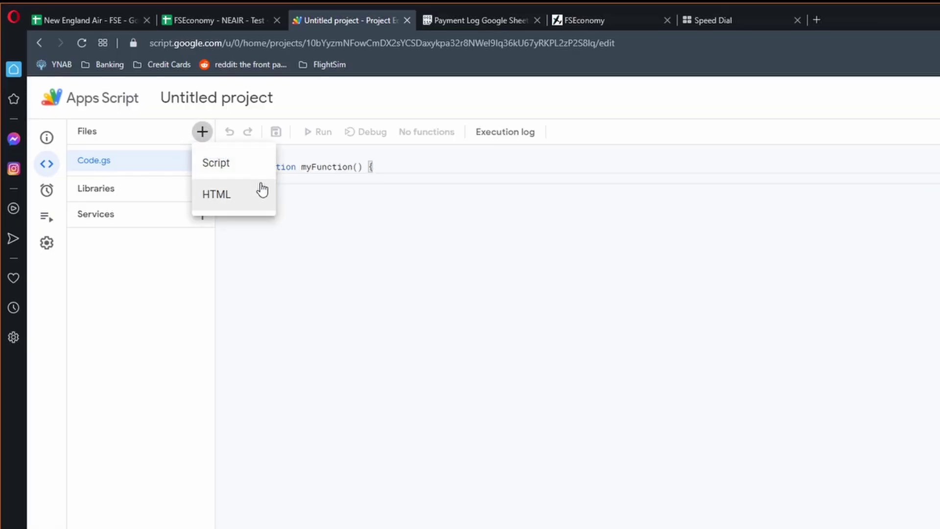
pyautogui.click(261, 178)
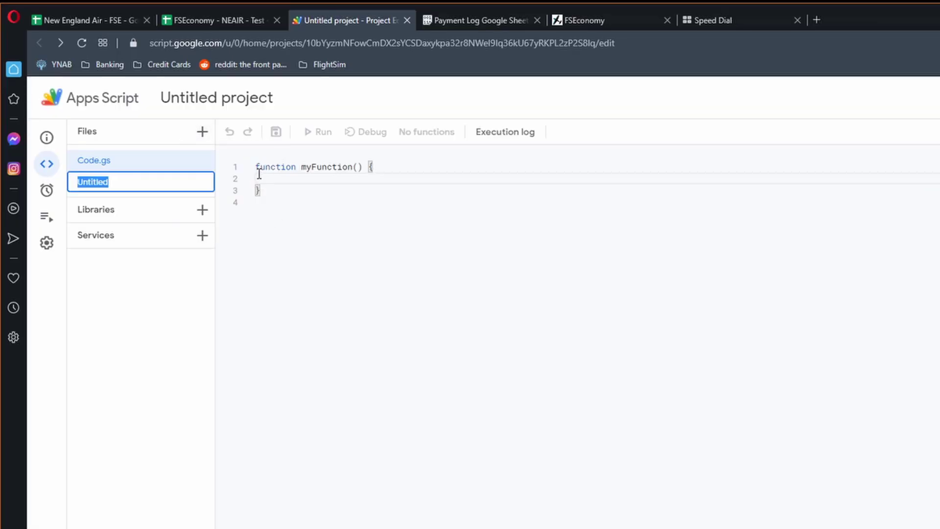
pyautogui.write('pa')
pyautogui.write('nance')
pyautogui.write('logs')
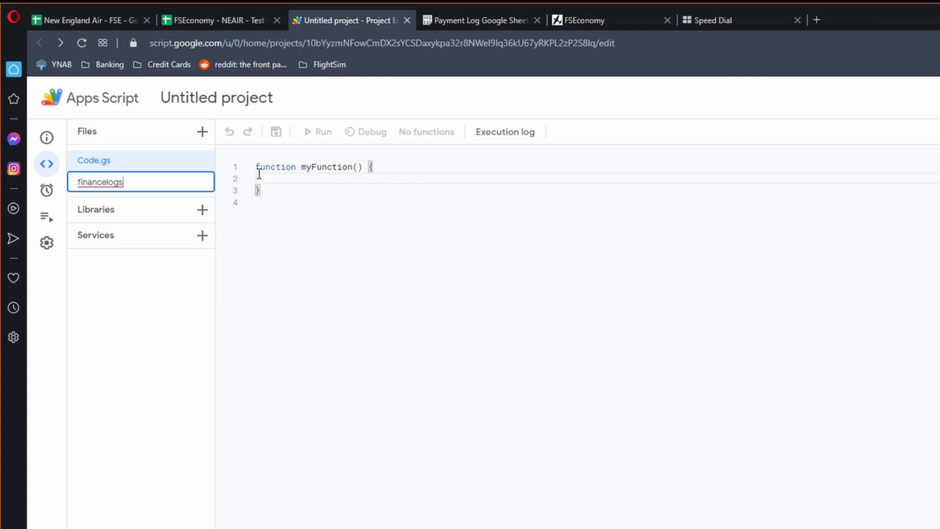
pyautogui.write('_puller')
pyautogui.press('Return')
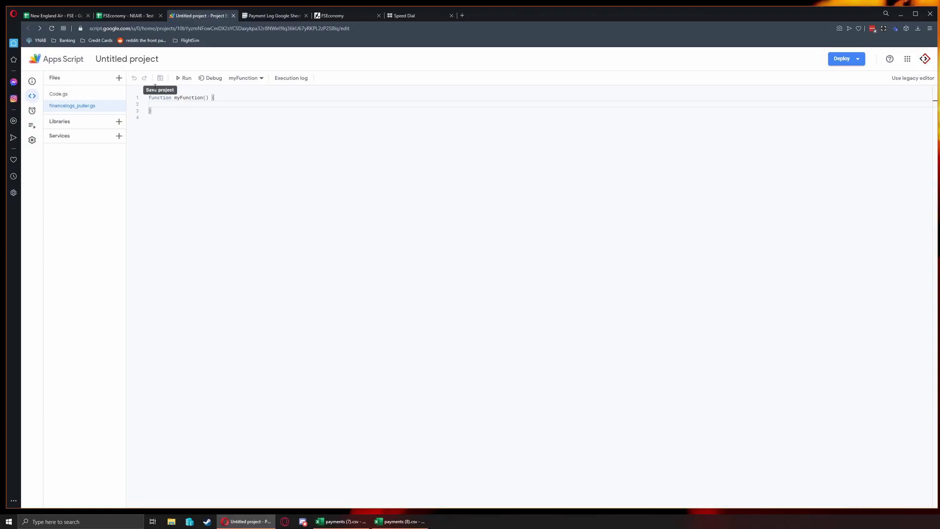
# - Replace the default myFunction code with the copied getPaymentLog script
pyautogui.click(633, 21)
pyautogui.click(497, 23)
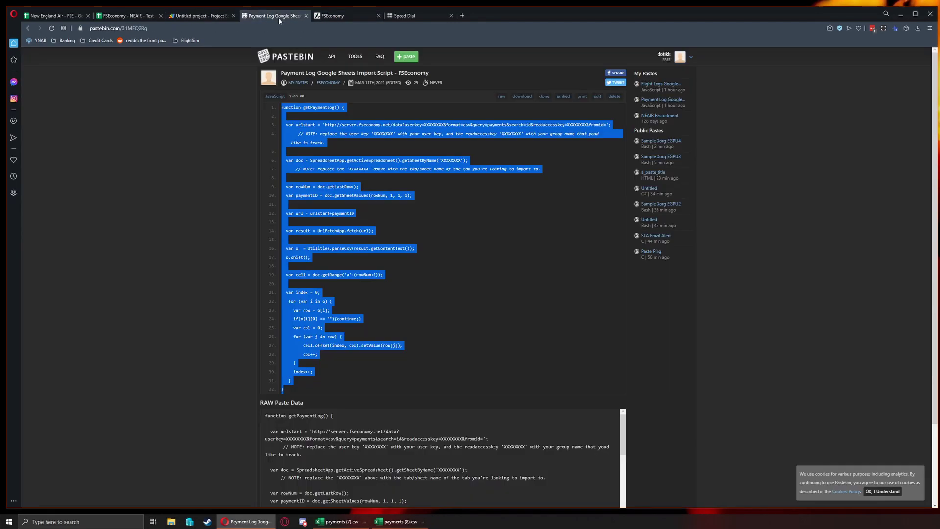
pyautogui.click(265, 55)
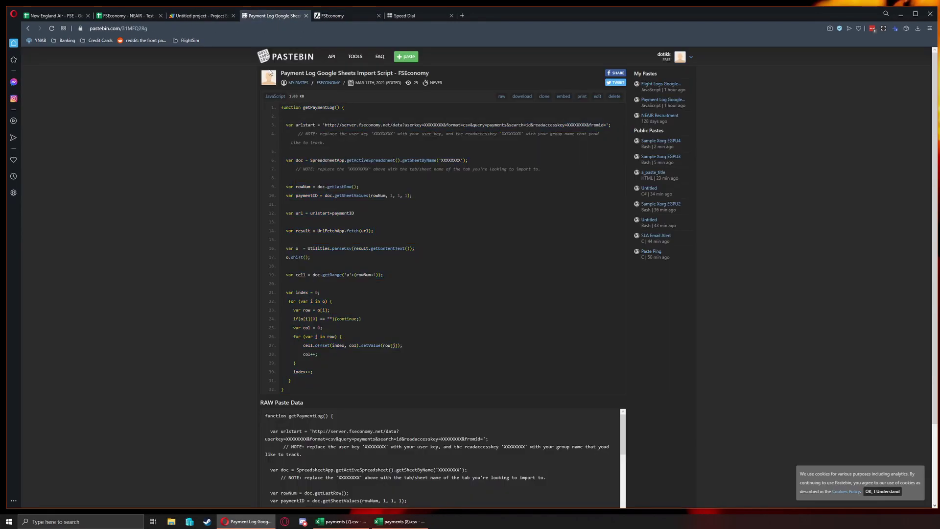
pyautogui.click(198, 15)
pyautogui.click(272, 16)
pyautogui.hotkey('ctrl', 'Tab')
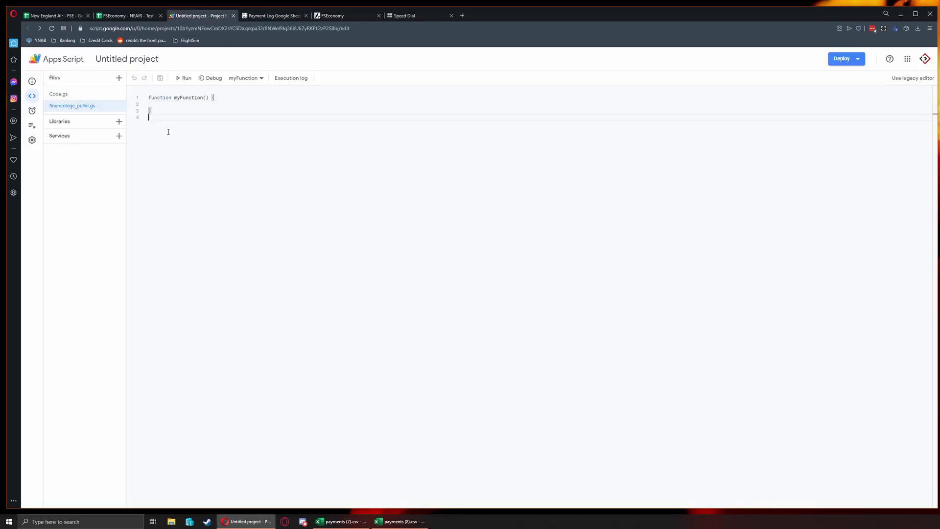
pyautogui.hotkey('ctrl', 'a')
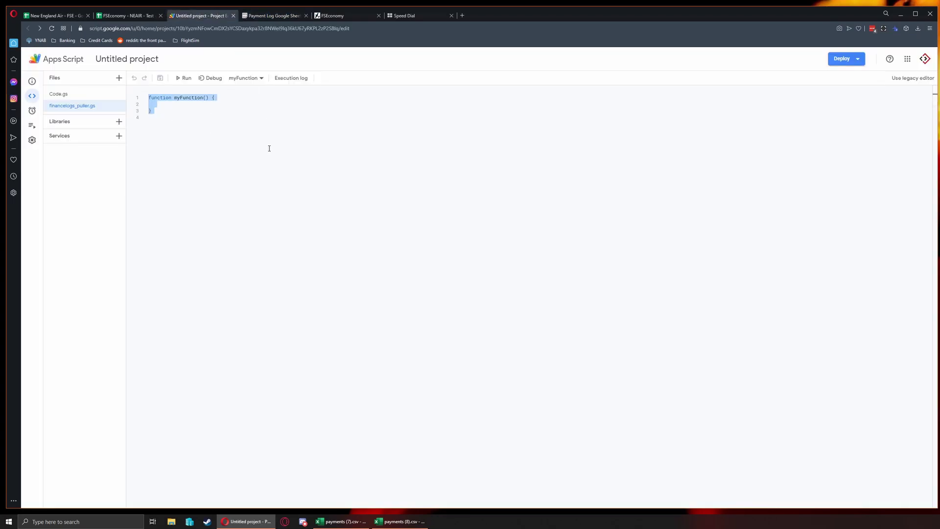
pyautogui.hotkey('ctrl', 'v')
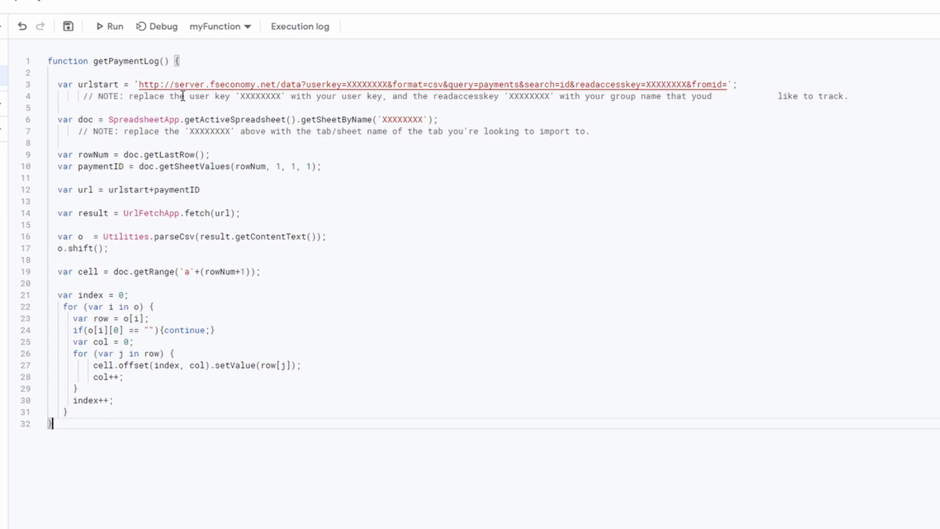
# - Select the FSEconomy data URL on line 3 and compare it with the data feeds page
pyautogui.moveTo(62, 89); pyautogui.dragTo(740, 86)
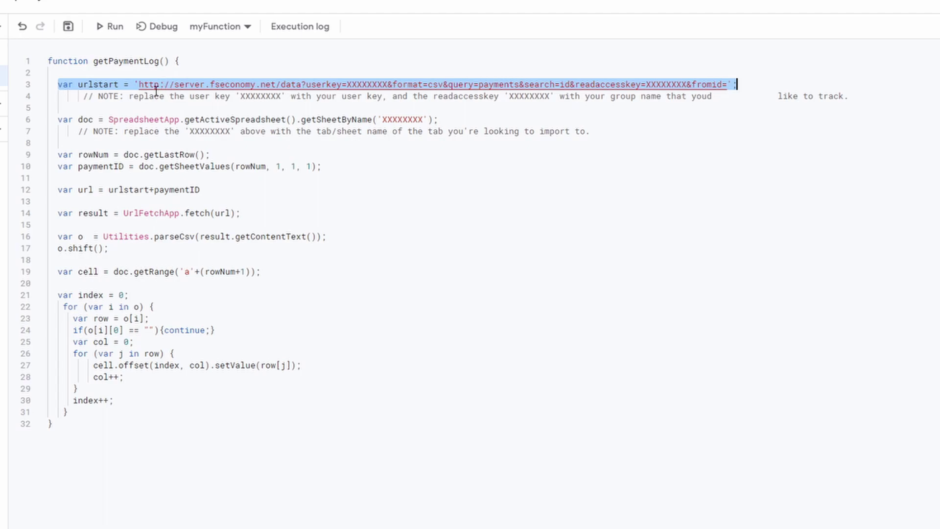
pyautogui.click(139, 119)
pyautogui.moveTo(139, 85); pyautogui.dragTo(728, 84)
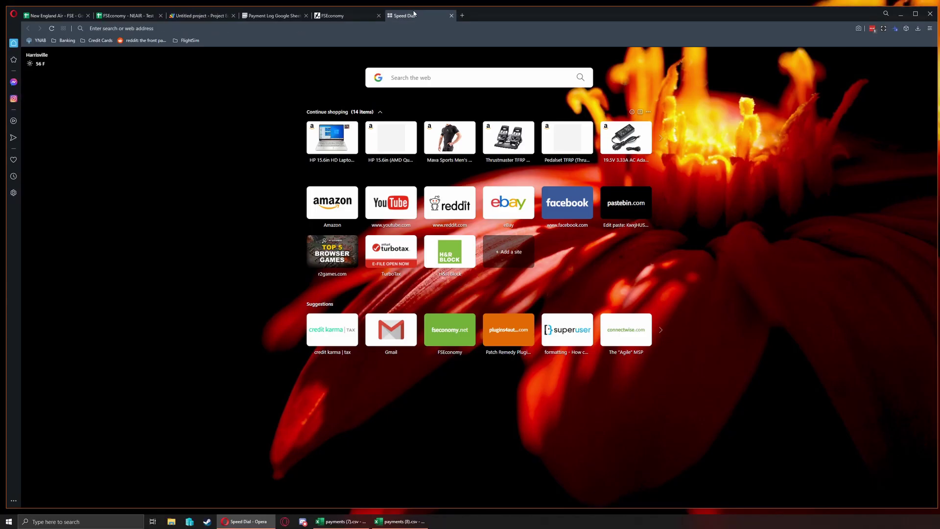
pyautogui.click(345, 16)
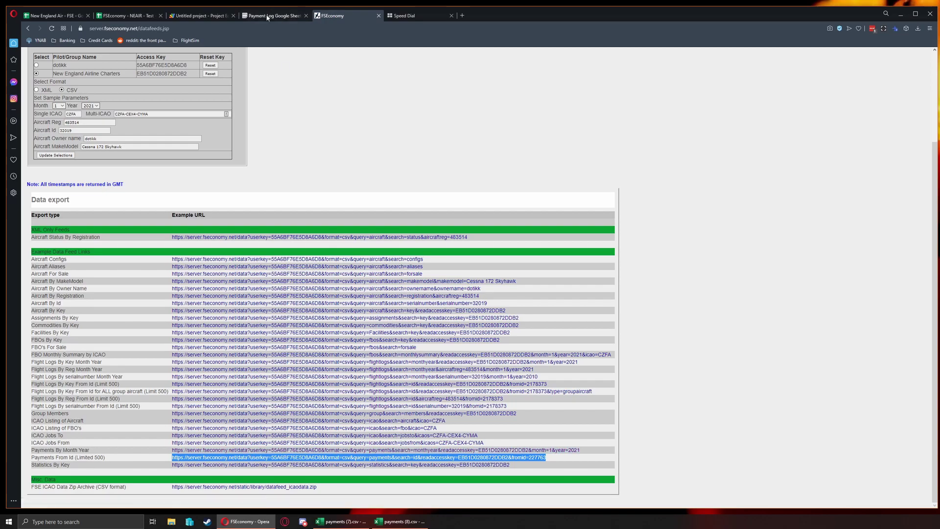
pyautogui.click(280, 18)
pyautogui.click(201, 16)
pyautogui.click(128, 16)
pyautogui.click(179, 15)
pyautogui.click(411, 152)
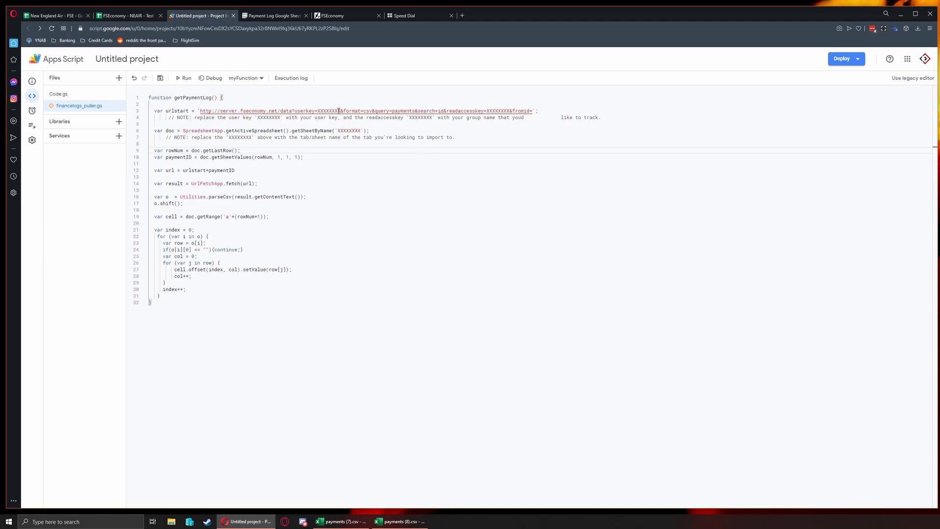
# - Paste the personal access key over the XXXXXXXX after userkey=, removing the stray space
pyautogui.moveTo(338, 111); pyautogui.dragTo(317, 111)
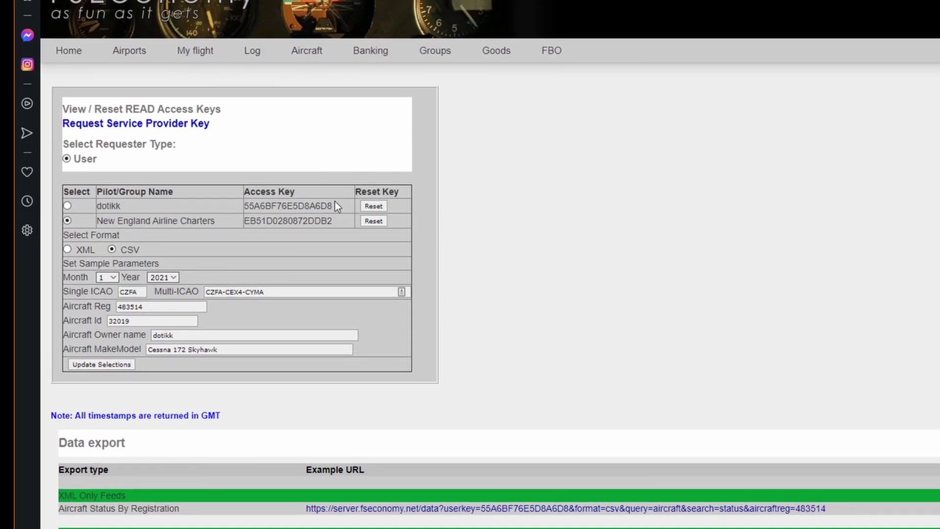
pyautogui.moveTo(335, 205); pyautogui.dragTo(243, 207)
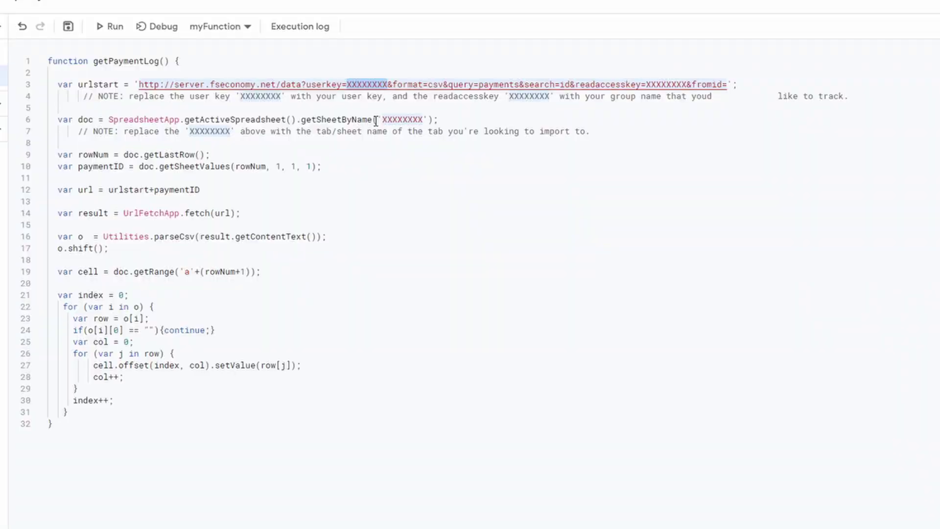
pyautogui.moveTo(388, 85); pyautogui.dragTo(348, 86)
pyautogui.hotkey('ctrl', 'v')
pyautogui.hotkey('ctrl', 'Left')
pyautogui.press('BackSpace')
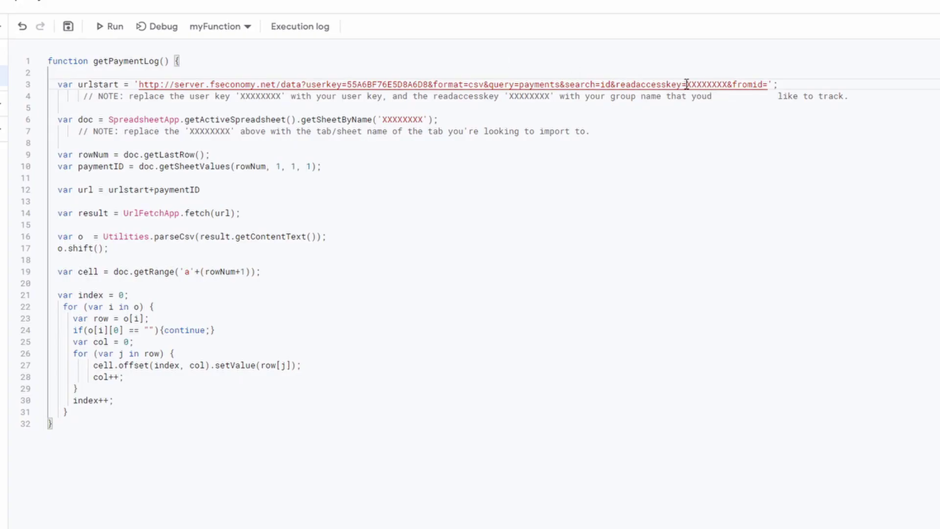
# - Paste the group's access key over the XXXXXXXX after readaccesskey=
pyautogui.moveTo(687, 85); pyautogui.dragTo(727, 84)
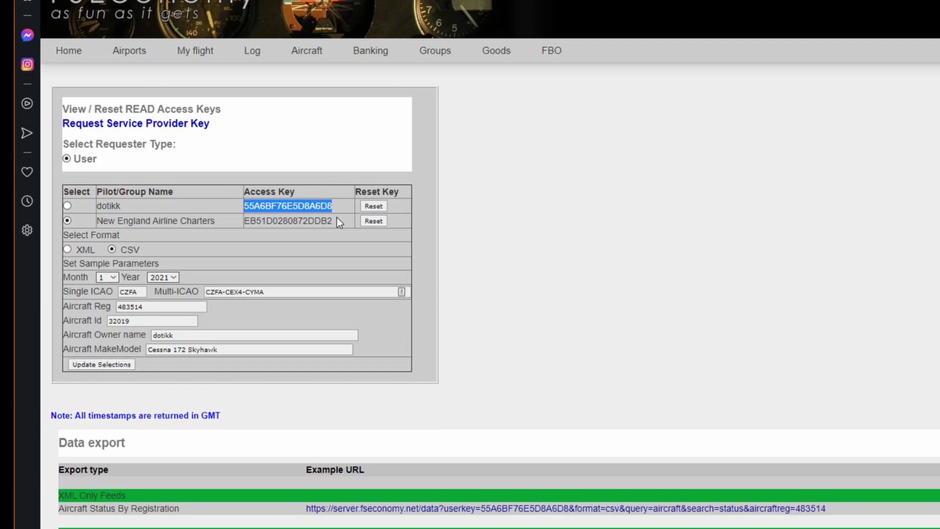
pyautogui.moveTo(337, 220); pyautogui.dragTo(243, 221)
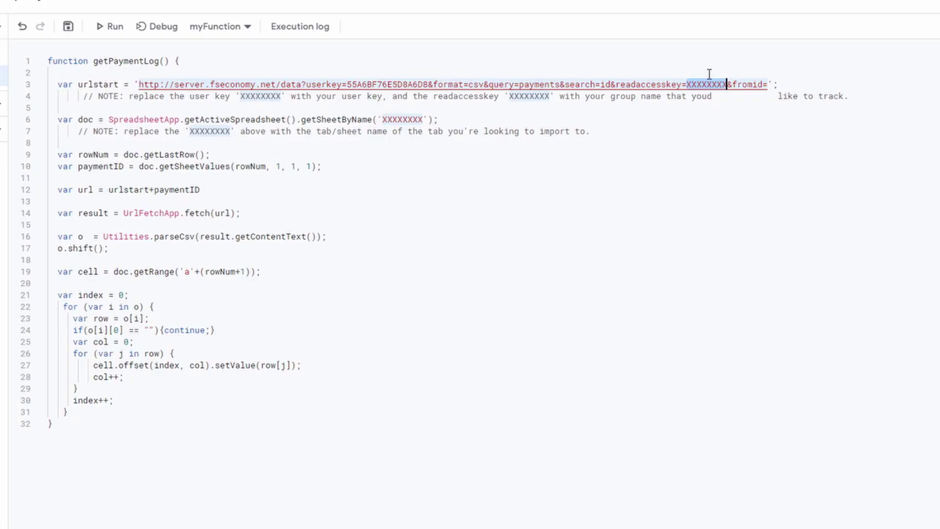
pyautogui.click(724, 92)
pyautogui.moveTo(729, 83); pyautogui.dragTo(686, 84)
pyautogui.hotkey('ctrl', 'v')
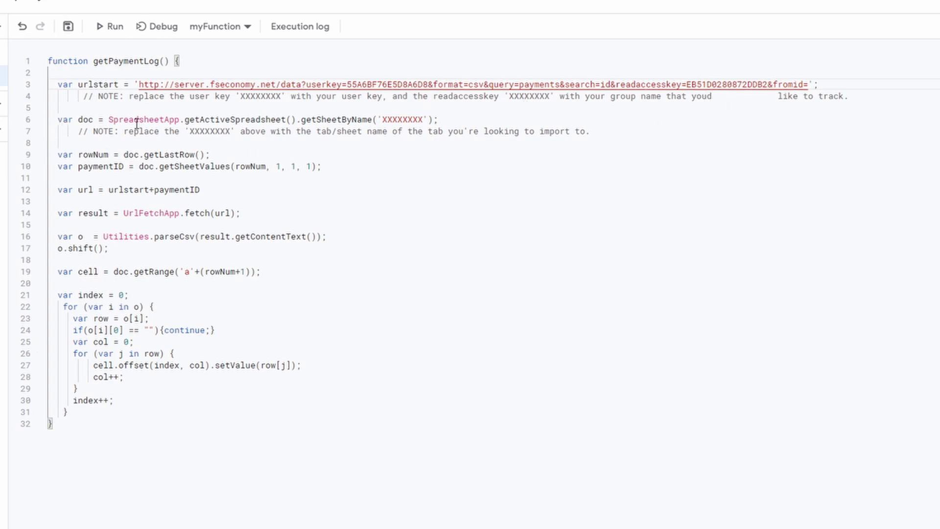
# - Replace the getSheetByName placeholder with 'FinanceLogs', matching the spreadsheet's tab name
pyautogui.moveTo(296, 119); pyautogui.dragTo(394, 131)
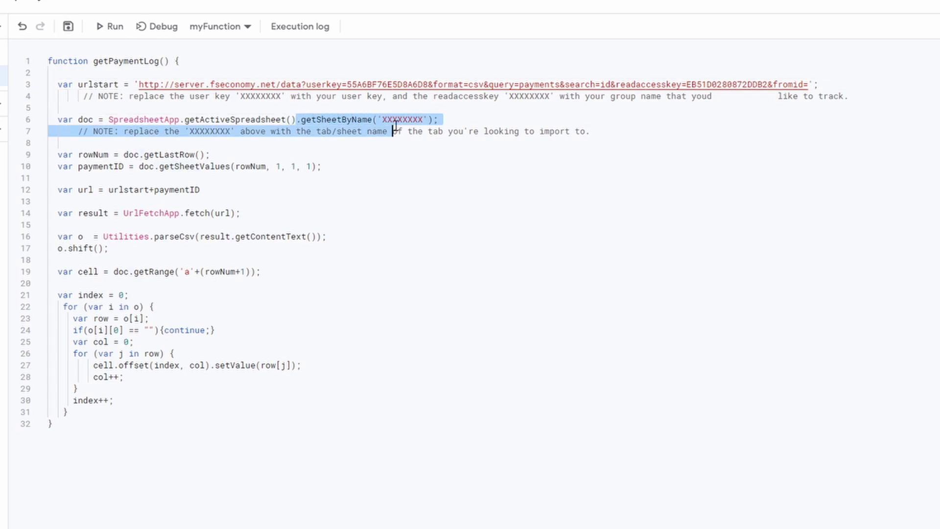
pyautogui.doubleClick(417, 119)
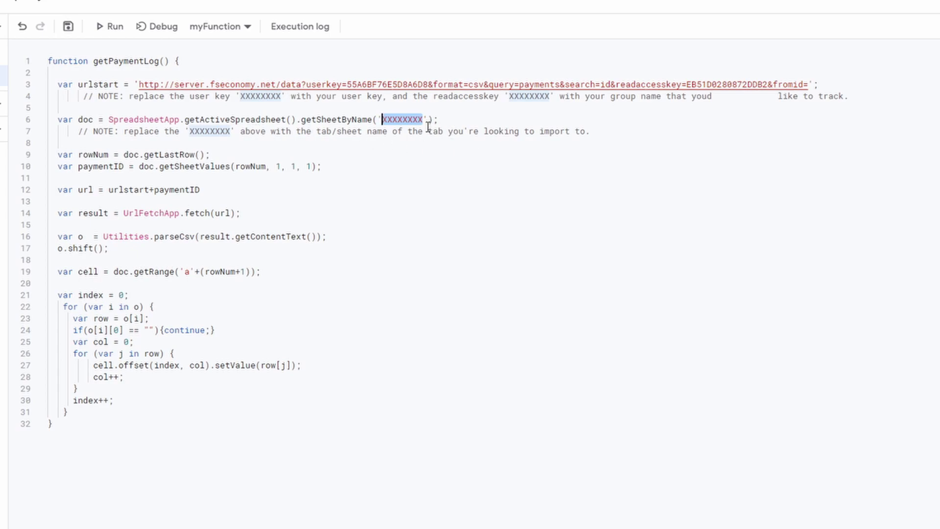
pyautogui.click(128, 17)
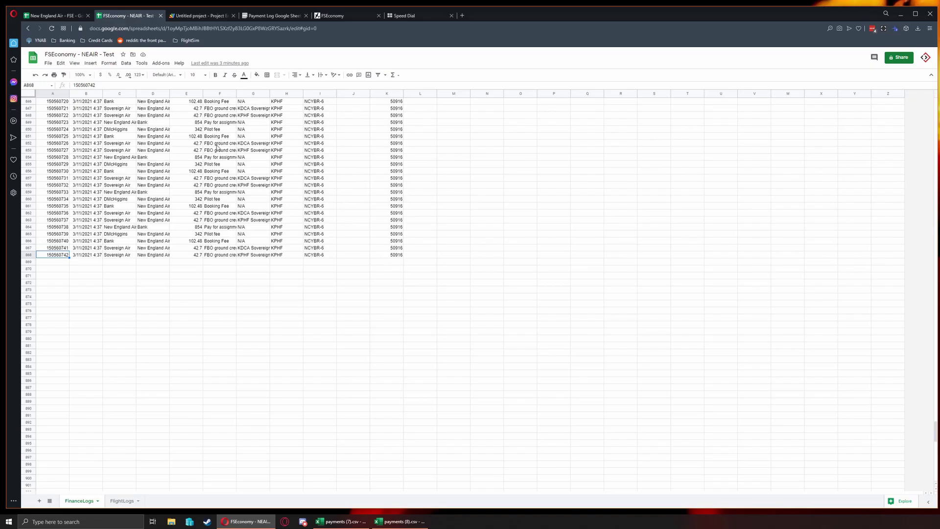
pyautogui.click(280, 16)
pyautogui.click(333, 16)
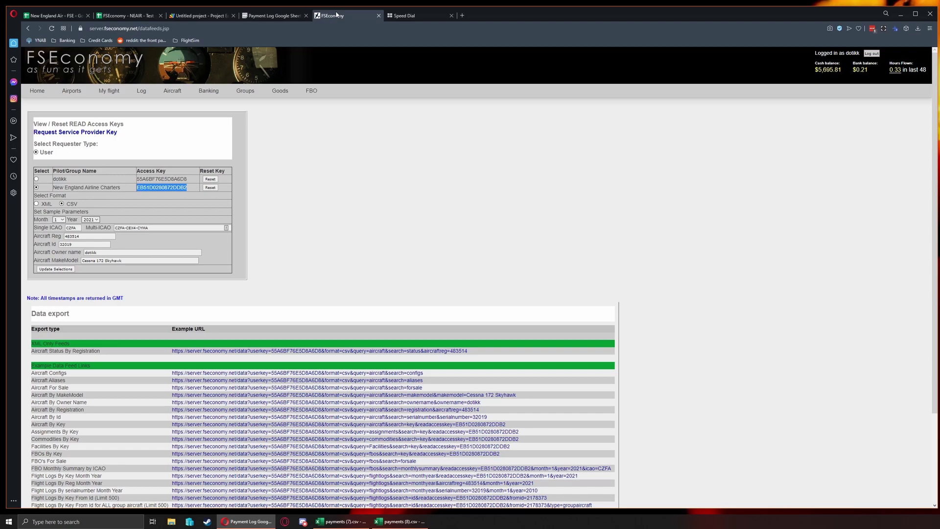
pyautogui.click(200, 15)
pyautogui.click(361, 130)
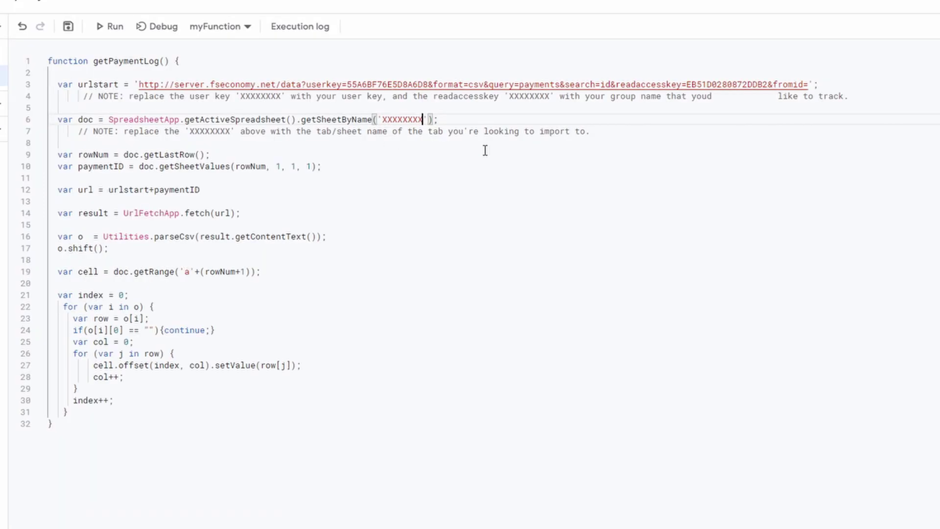
pyautogui.press('BackSpace')
pyautogui.press('BackSpace')
pyautogui.press('BackSpace')
pyautogui.press('BackSpace')
pyautogui.press('BackSpace')
pyautogui.press('BackSpace')
pyautogui.press('BackSpace')
pyautogui.press('BackSpace')
pyautogui.write('FinanceLogs')
pyautogui.hotkey('ctrl', 'a')
pyautogui.click(507, 181)
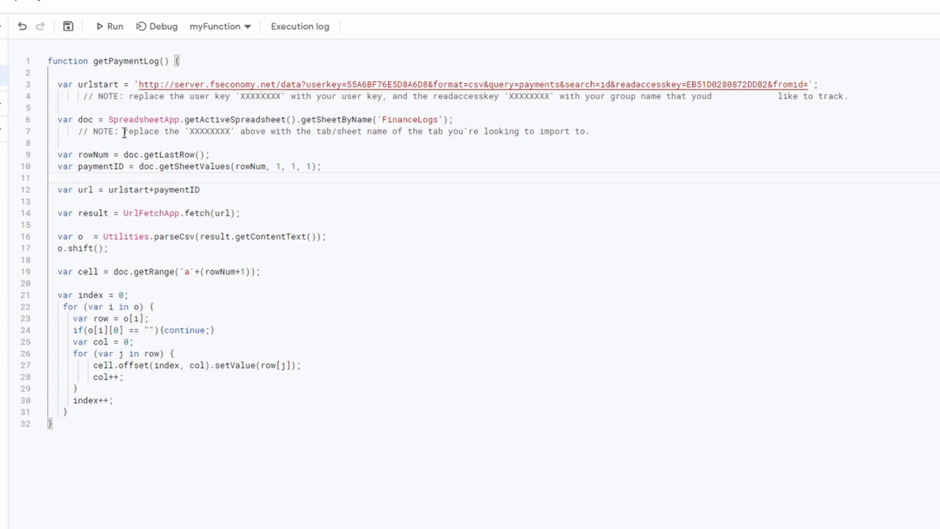
pyautogui.moveTo(124, 132); pyautogui.dragTo(579, 139)
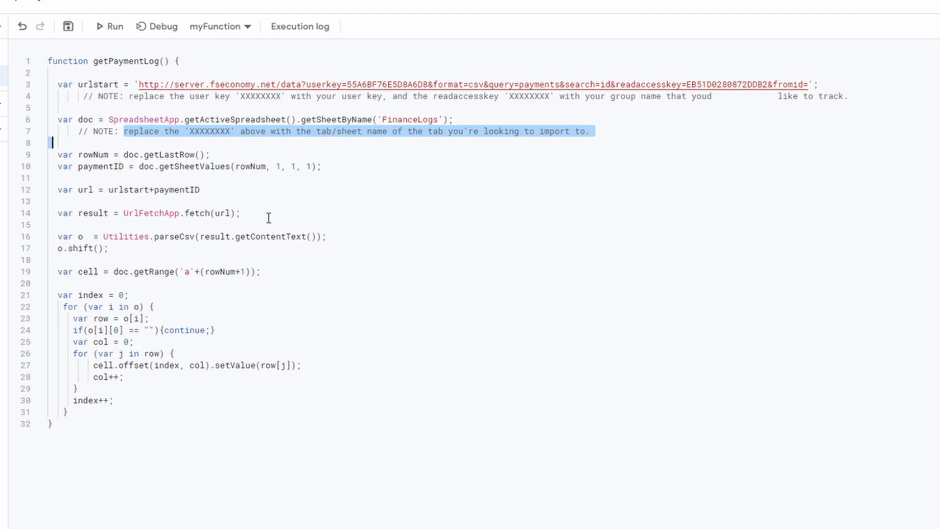
# - Copy the last payment ID 150560742 from cell A868
pyautogui.hotkey('ctrl', 'Tab')
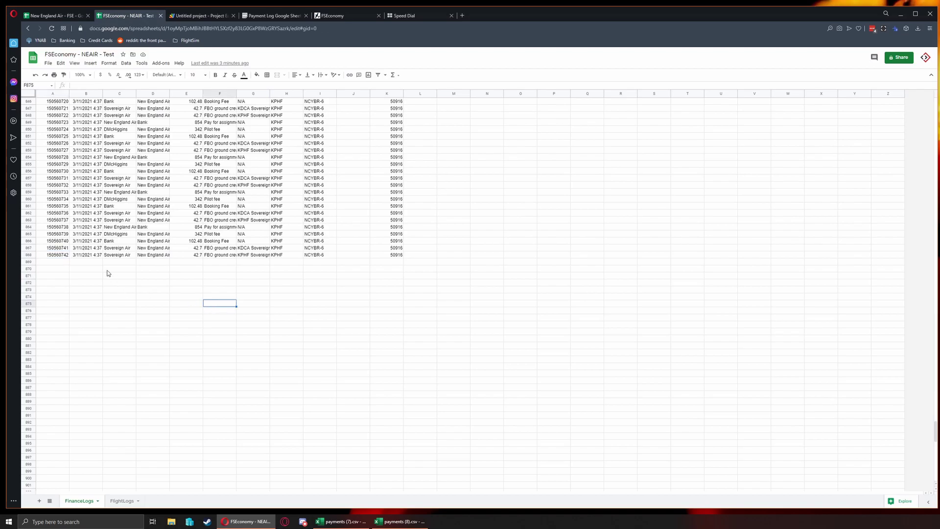
pyautogui.click(30, 220)
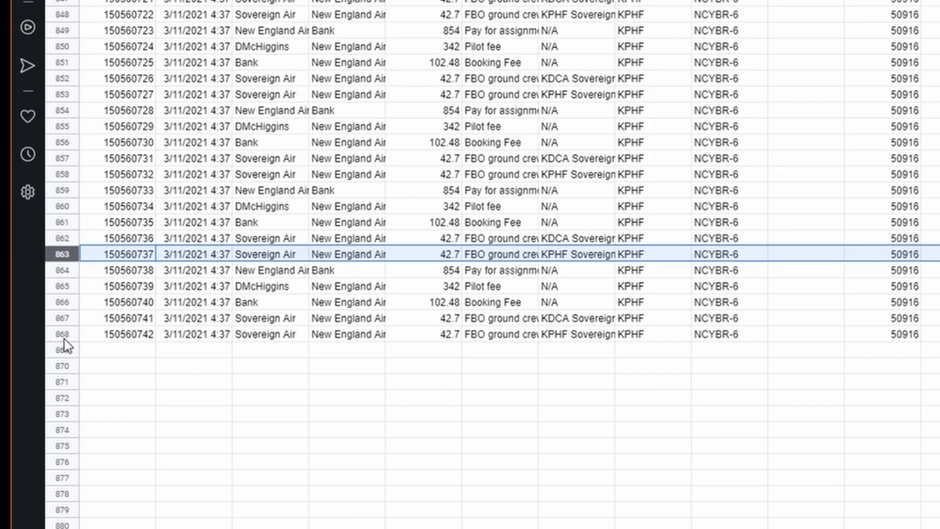
pyautogui.keyDown('shift'); pyautogui.click(62, 335); pyautogui.keyUp('shift')
pyautogui.click(108, 366)
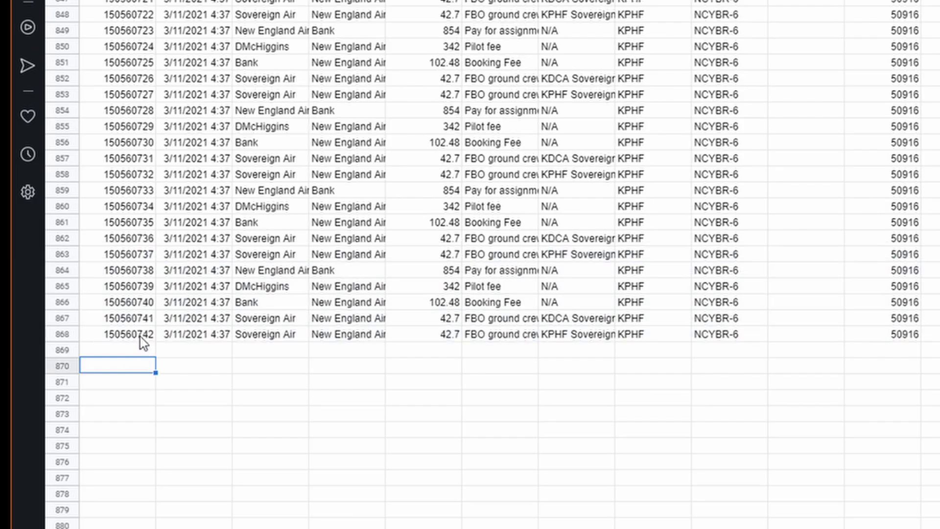
pyautogui.click(143, 335)
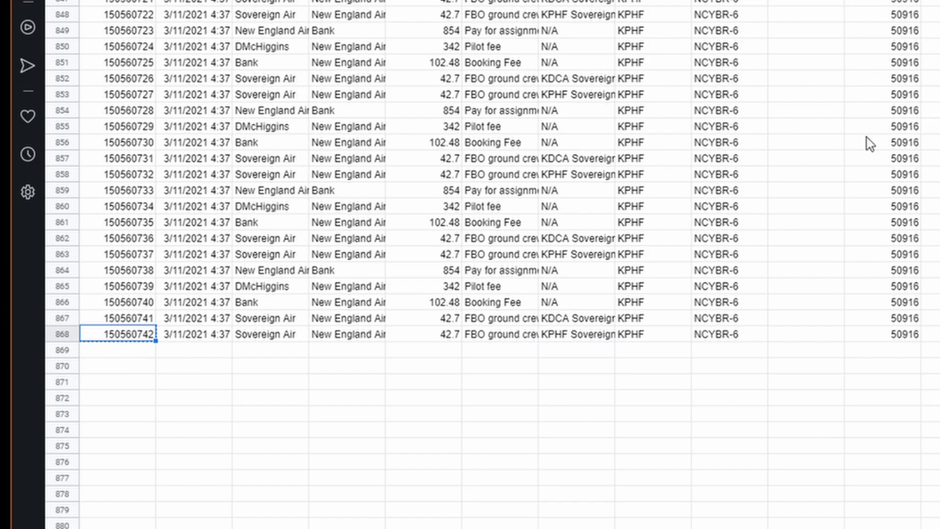
pyautogui.hotkey('ctrl', 'c')
pyautogui.click(939, 49)
pyautogui.hotkey('ctrl', 'v')
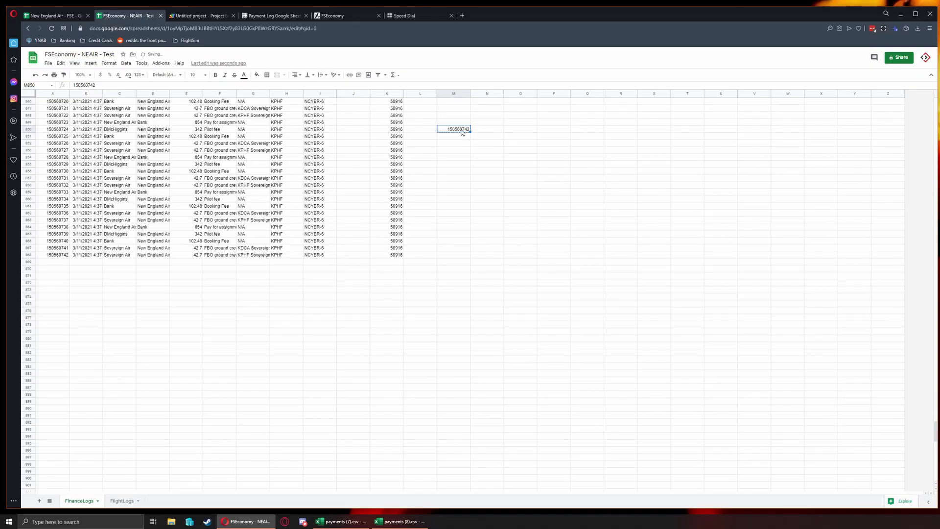
pyautogui.press('Delete')
pyautogui.click(427, 16)
pyautogui.hotkey('ctrl', 'l')
pyautogui.hotkey('ctrl', 'v')
pyautogui.click(357, 16)
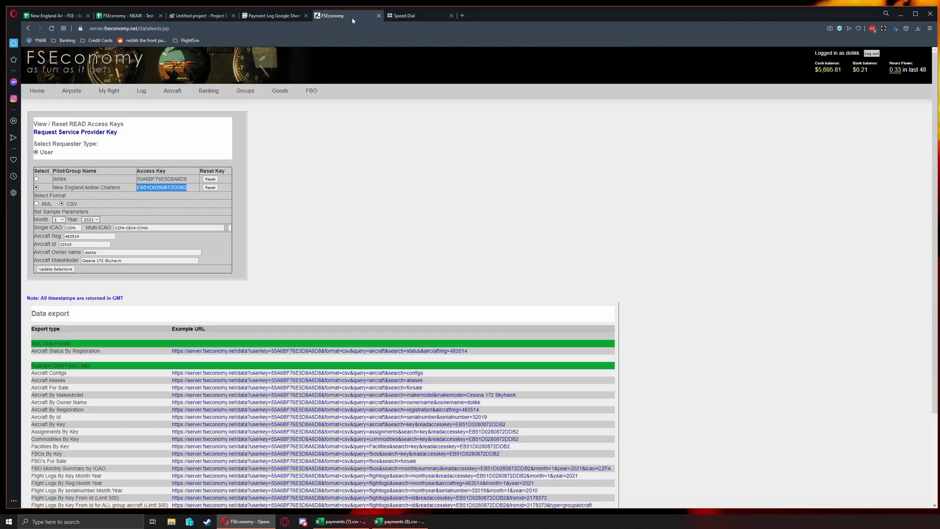
pyautogui.click(125, 16)
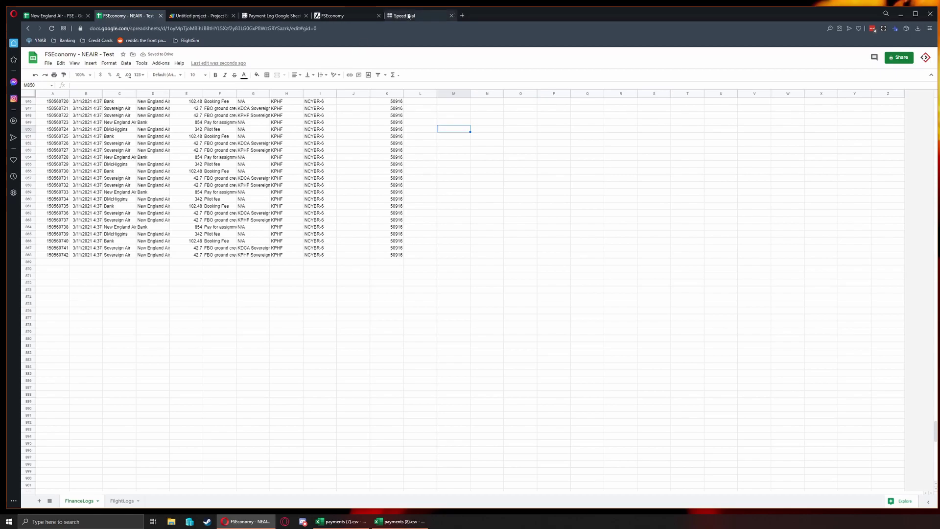
pyautogui.click(407, 15)
pyautogui.click(125, 16)
# - Clear the contents of rows 864–868 across columns A to K
pyautogui.click(153, 282)
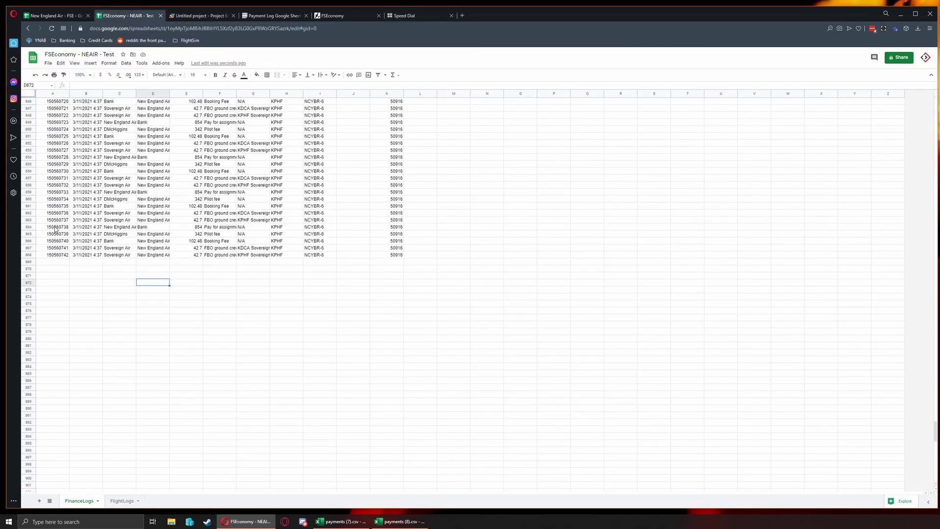
pyautogui.moveTo(55, 228); pyautogui.dragTo(387, 256)
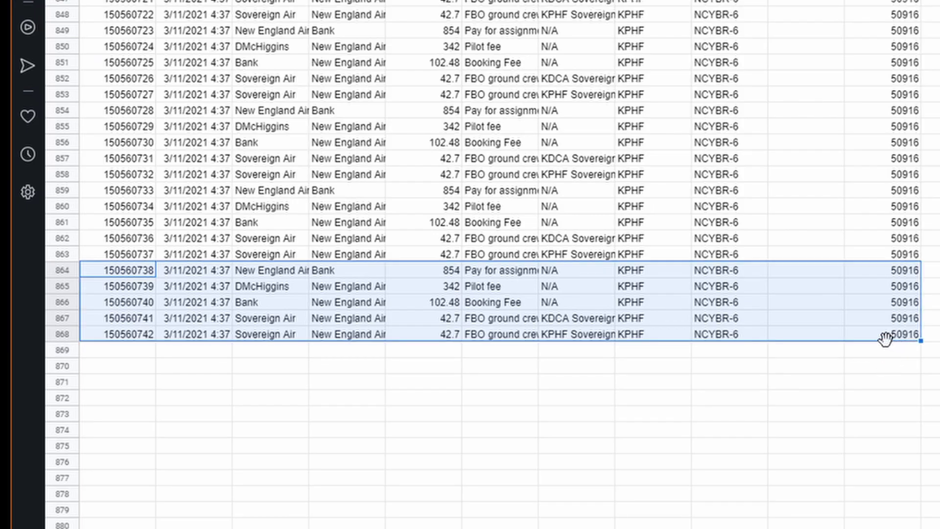
pyautogui.press('Delete')
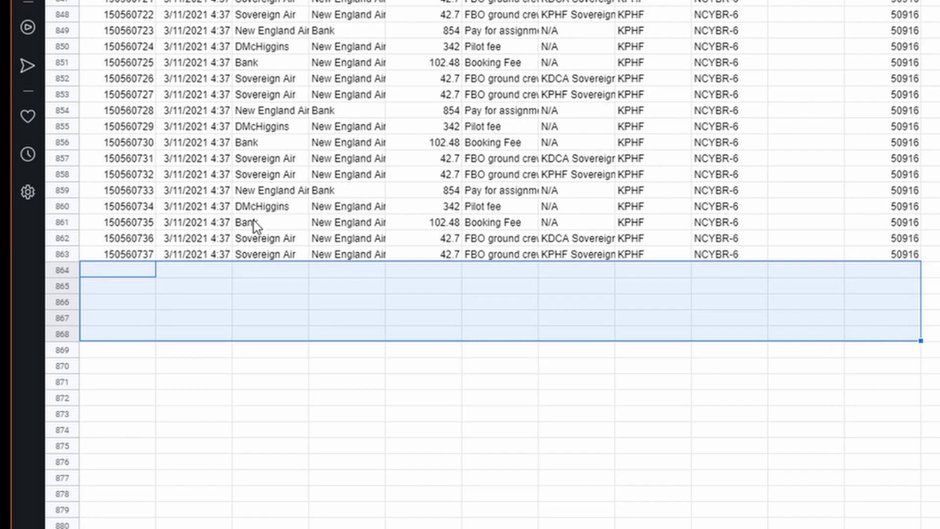
pyautogui.click(137, 258)
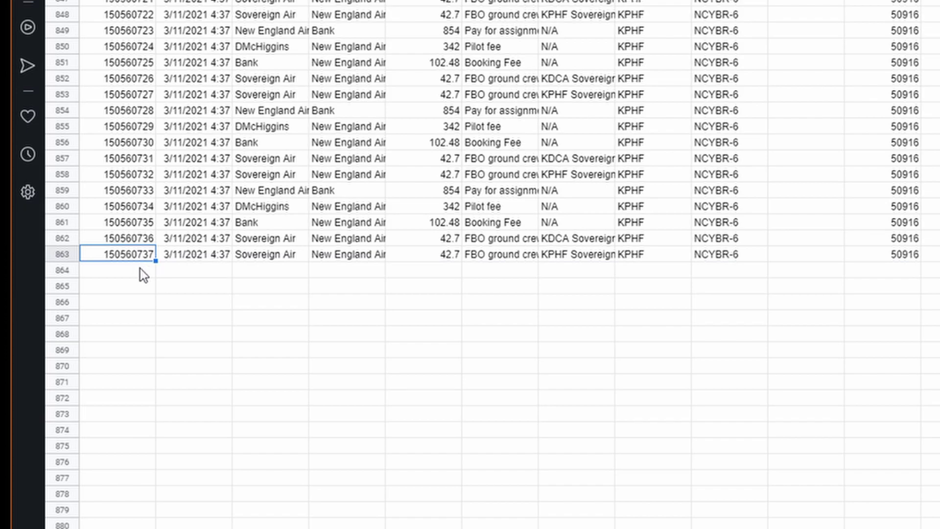
pyautogui.moveTo(140, 275); pyautogui.dragTo(133, 354)
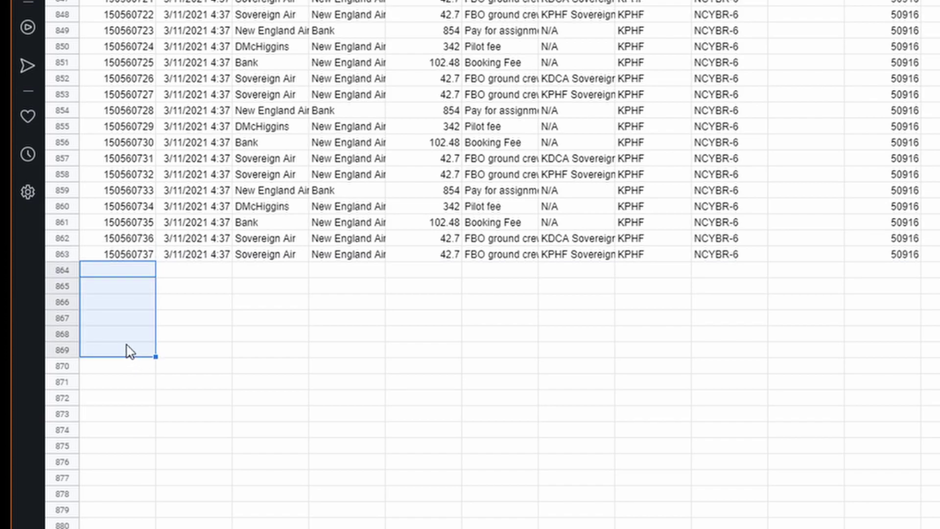
pyautogui.click(420, 15)
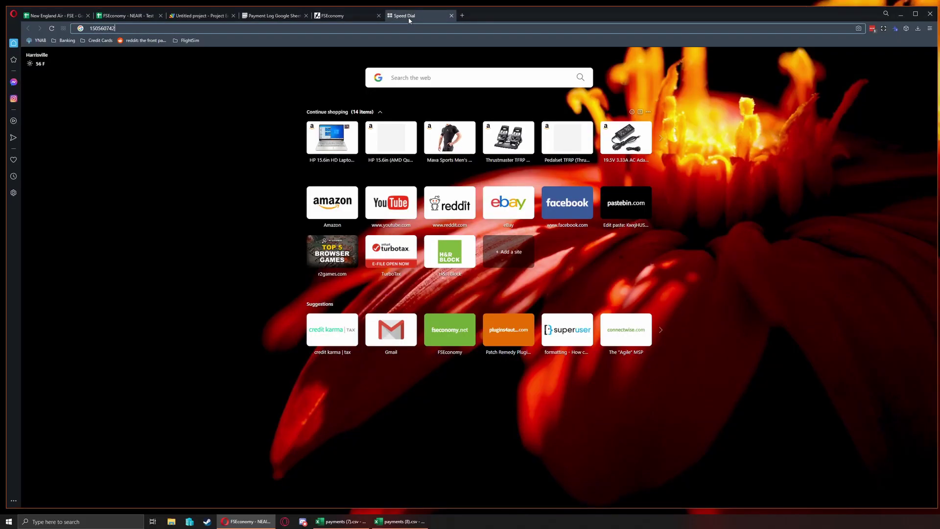
pyautogui.click(84, 31)
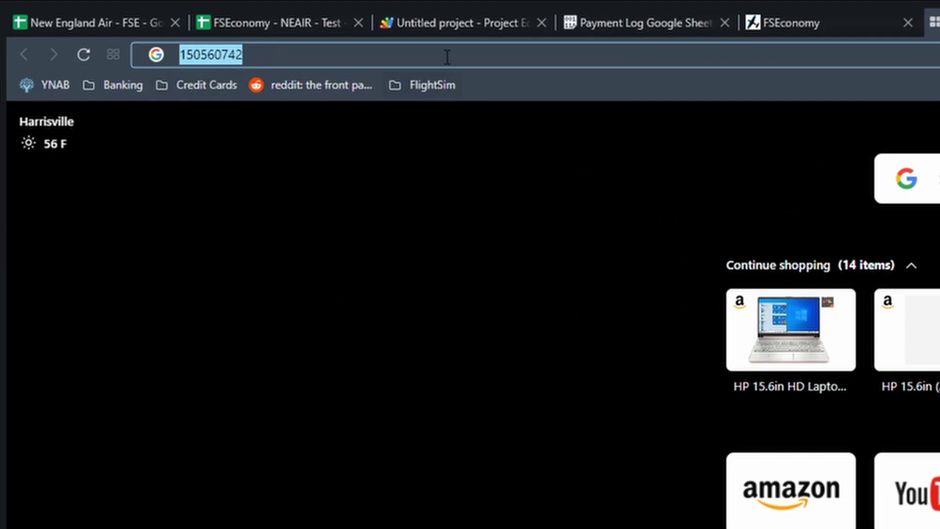
pyautogui.click(448, 22)
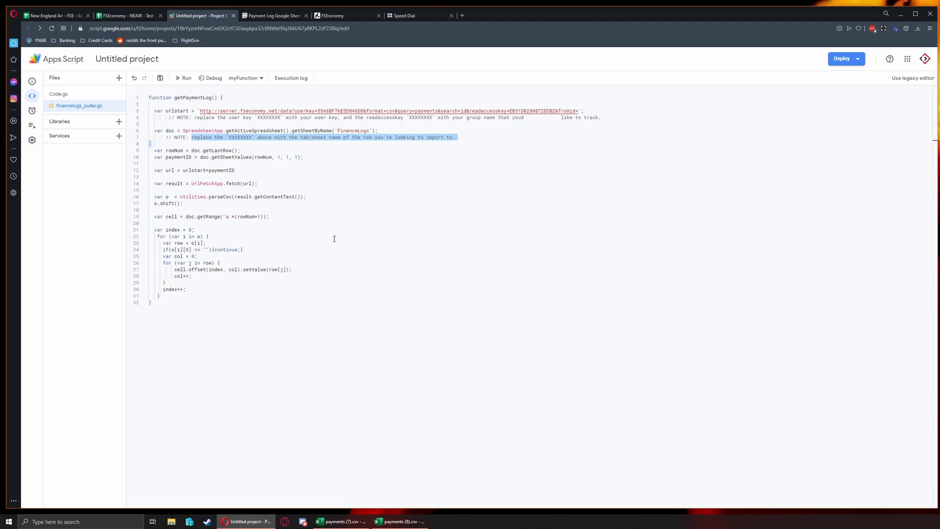
# - Authorise getPaymentLog: review permissions, choose the account, proceed past the unsafe warning, and allow
pyautogui.click(227, 312)
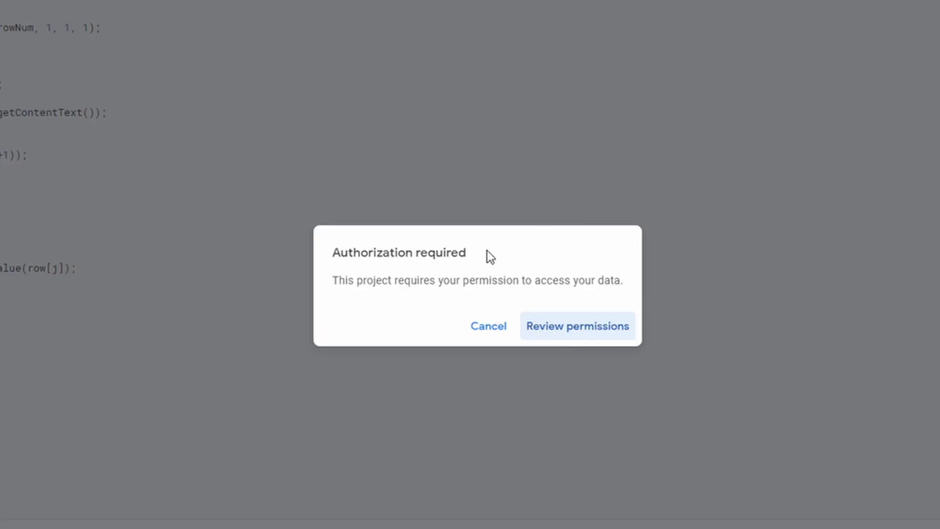
pyautogui.click(606, 341)
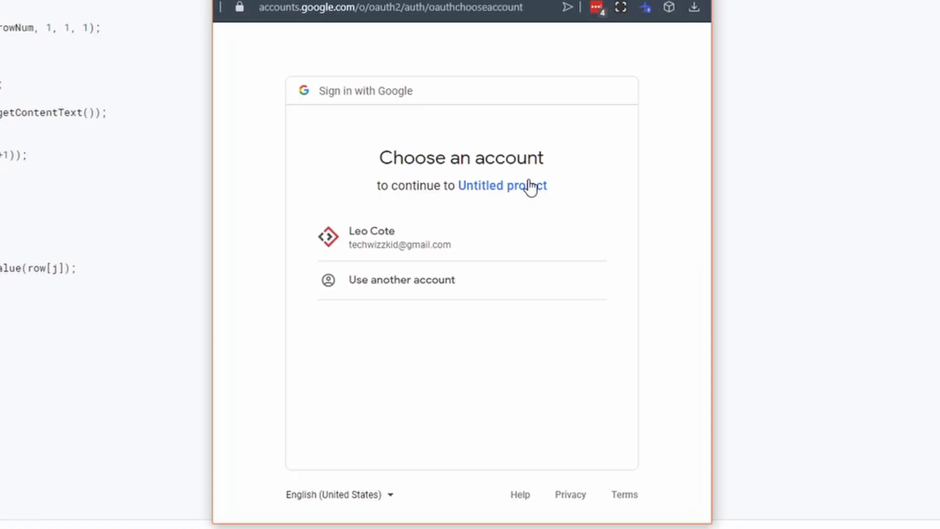
pyautogui.click(404, 240)
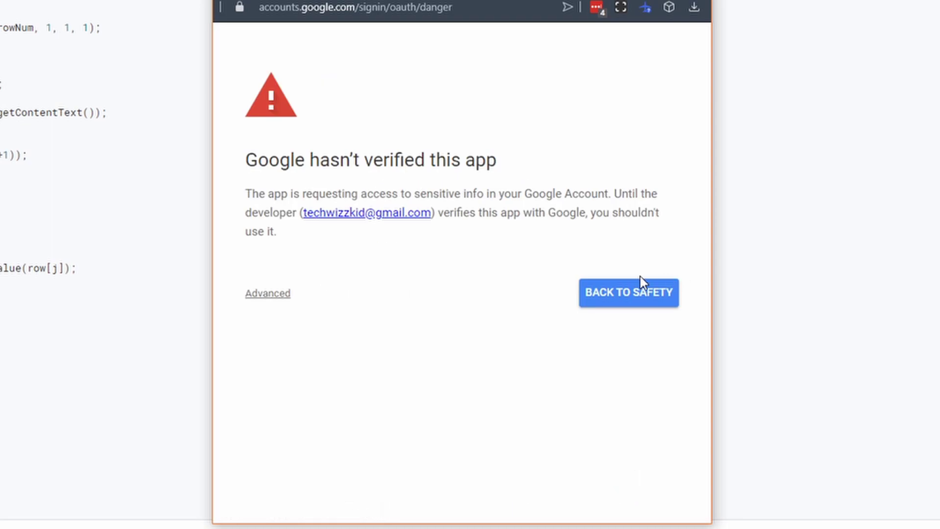
pyautogui.click(253, 295)
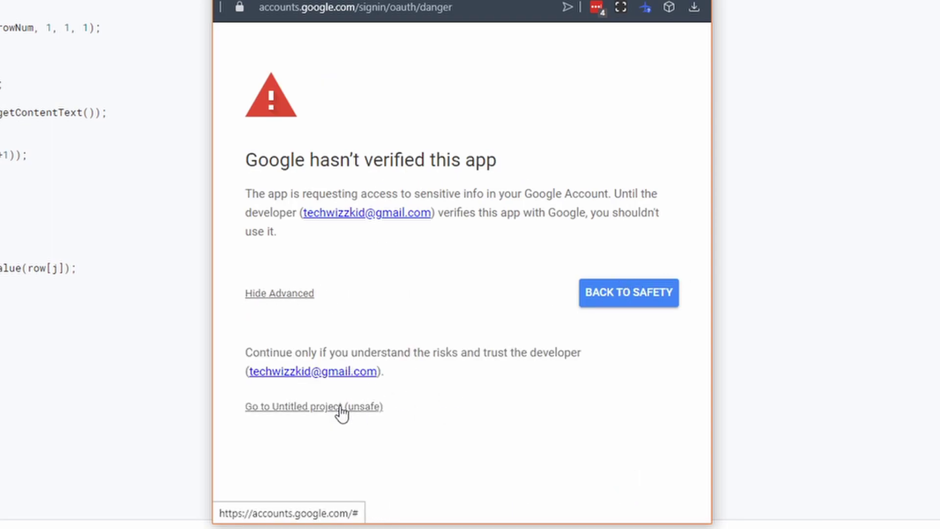
pyautogui.click(351, 408)
pyautogui.scroll(-3, 434, 324)
pyautogui.click(577, 418)
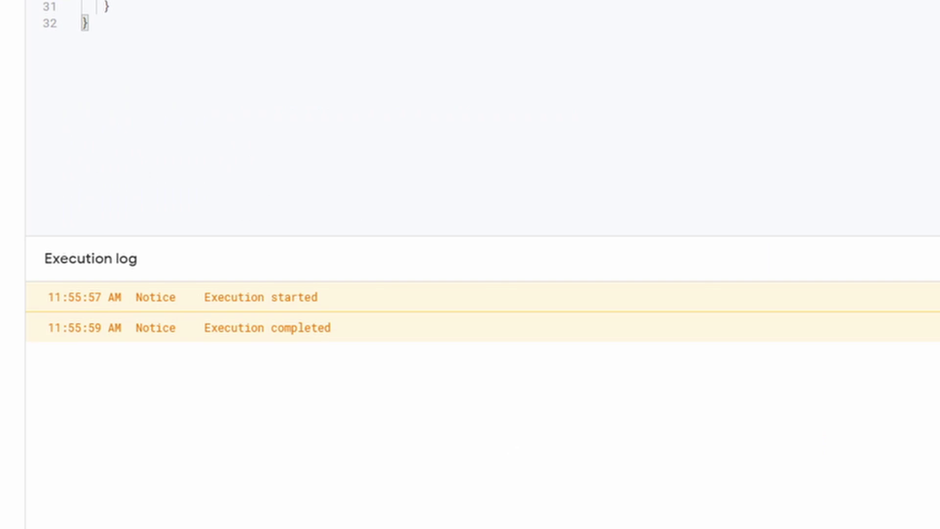
# - Check the spreadsheet for the imported payments, selecting row 868
pyautogui.click(125, 16)
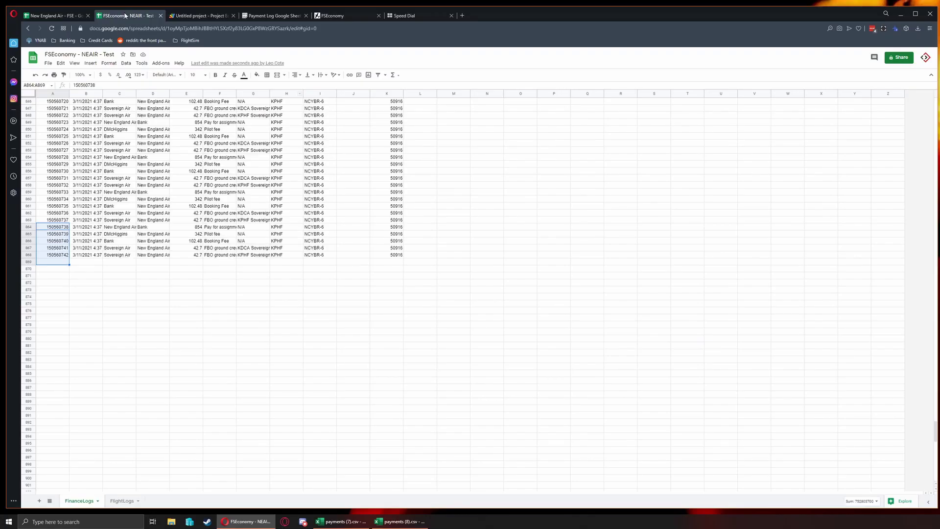
pyautogui.click(199, 15)
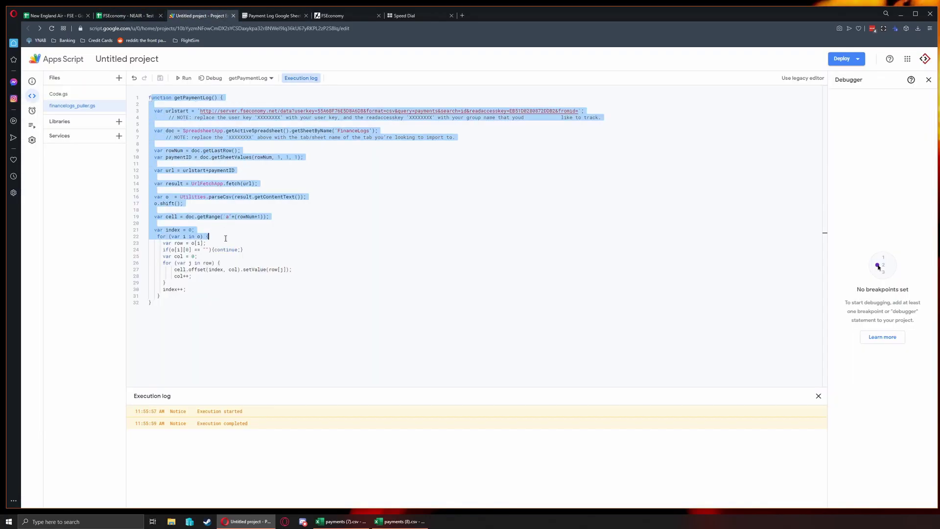
pyautogui.click(133, 16)
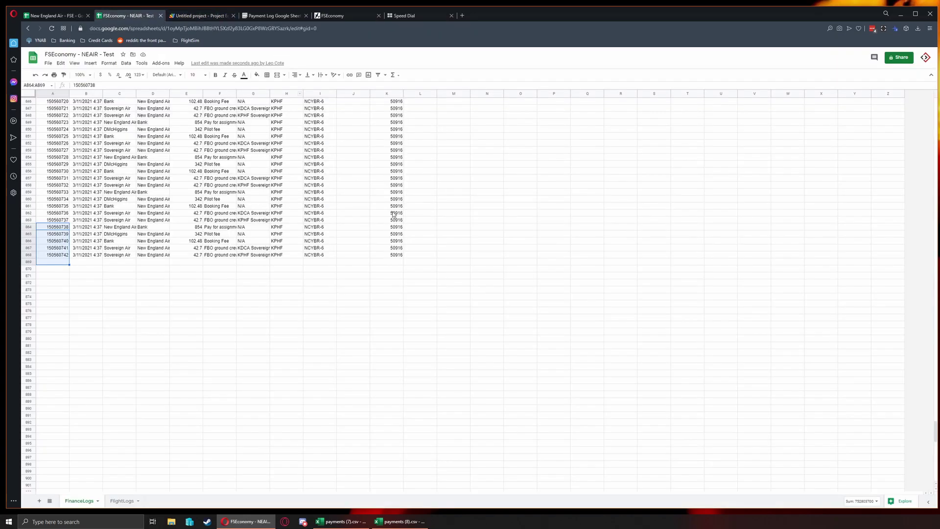
pyautogui.click(165, 255)
# - Compare row 868's payment ID with the saved 150560742, then return to Apps Script
pyautogui.hotkey('shift', 'space')
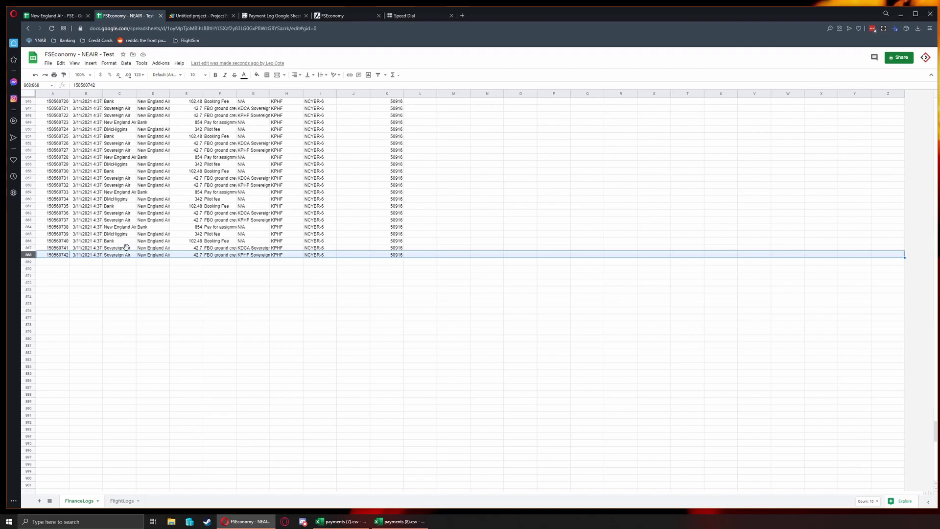
pyautogui.click(401, 16)
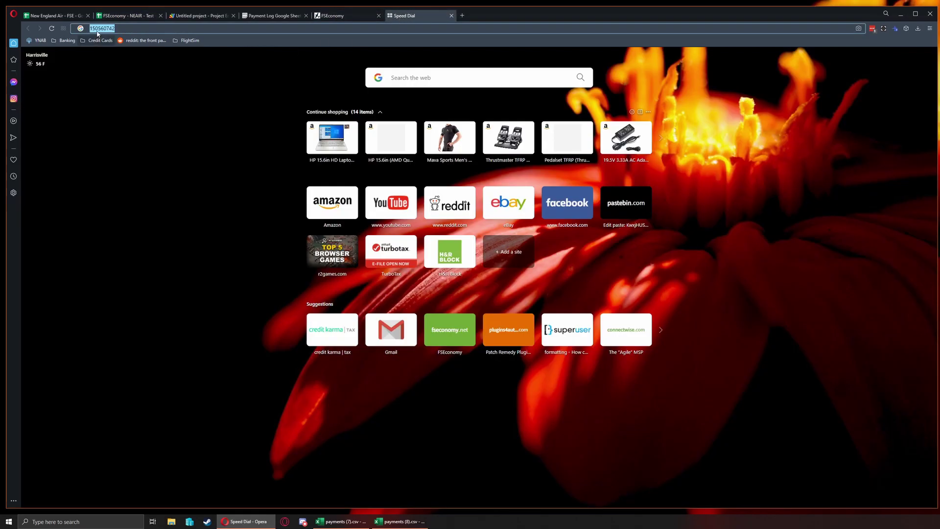
pyautogui.click(128, 16)
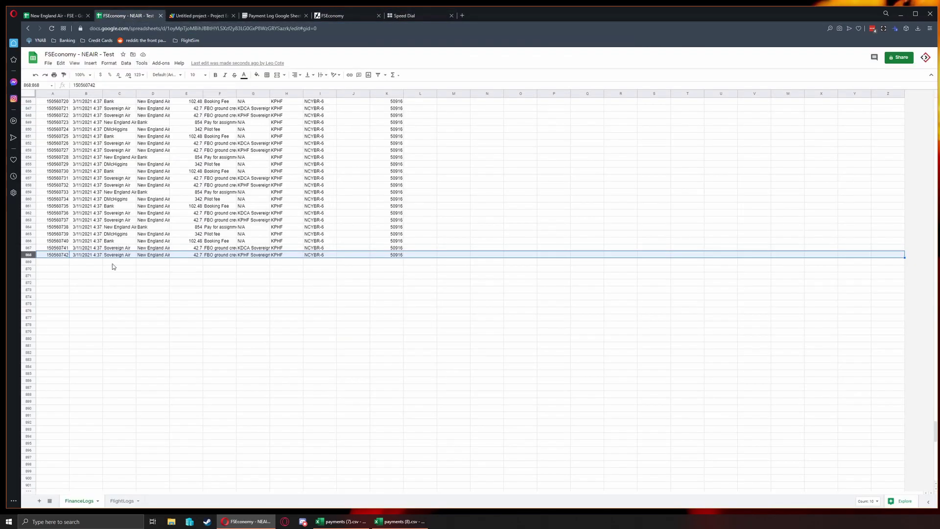
pyautogui.scroll(2, 201, 244)
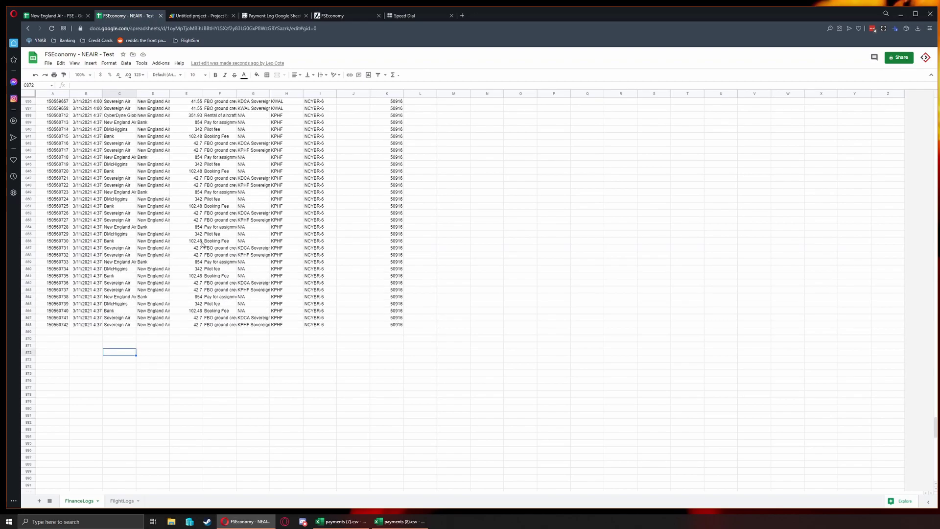
pyautogui.click(197, 16)
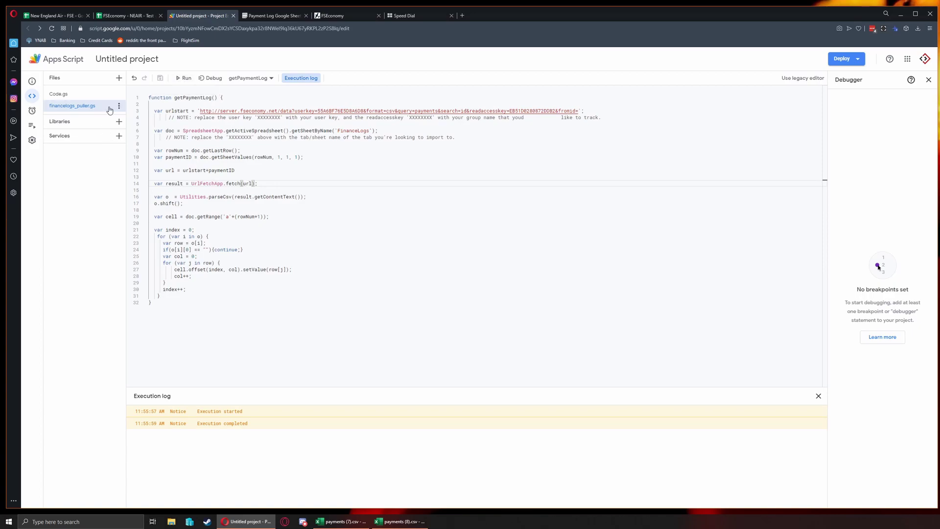
# - Add a trigger running getPaymentLog from Head, time-driven with an hour timer every 2 hours
pyautogui.moveTo(34, 117)
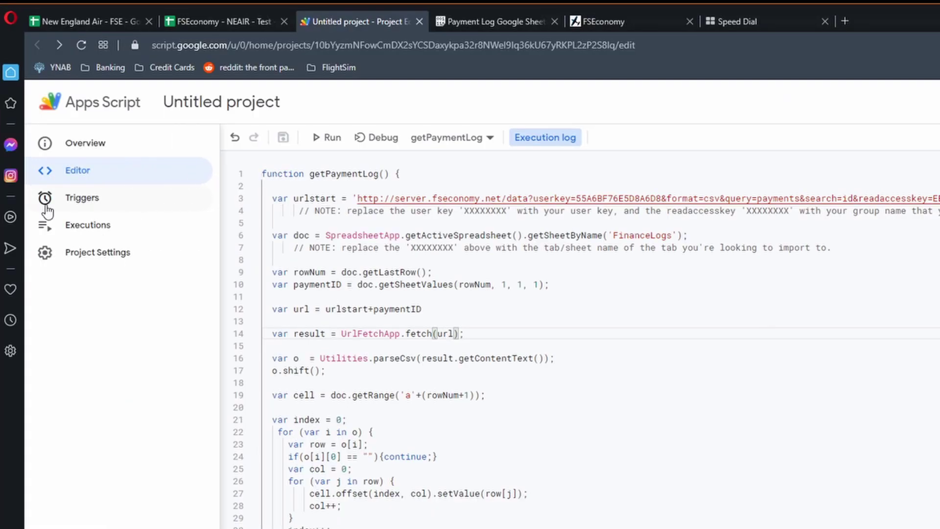
pyautogui.click(74, 199)
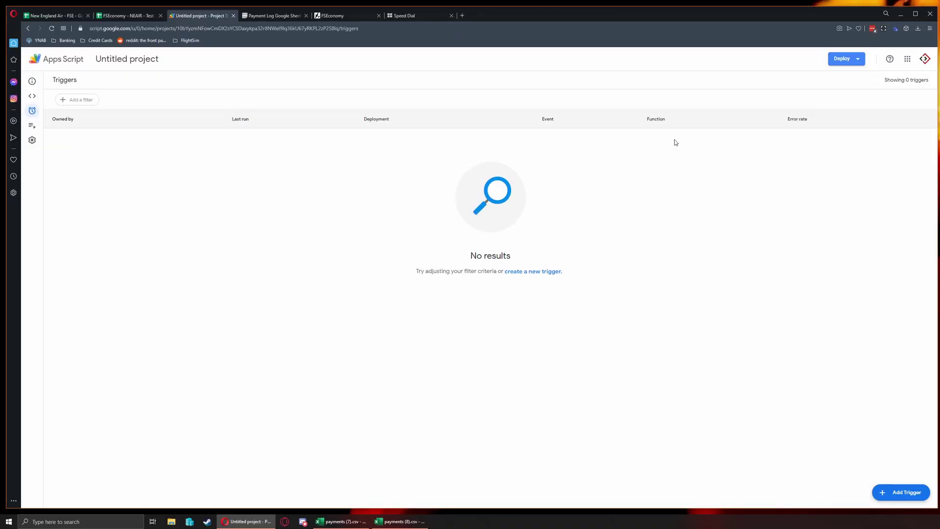
pyautogui.click(527, 272)
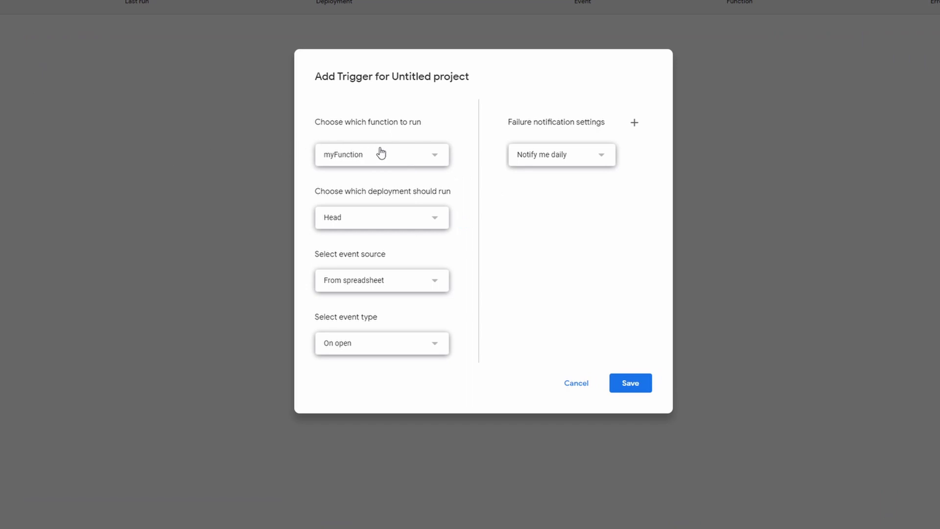
pyautogui.click(449, 231)
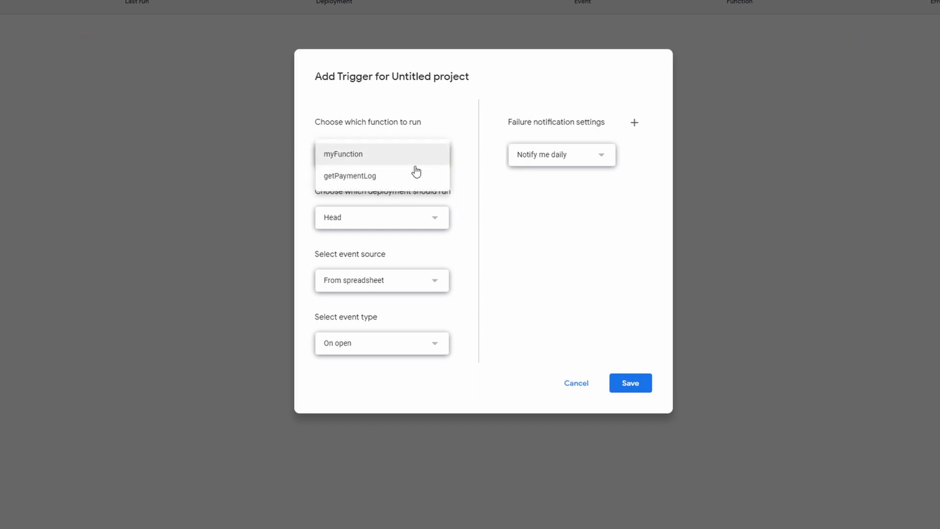
pyautogui.click(375, 177)
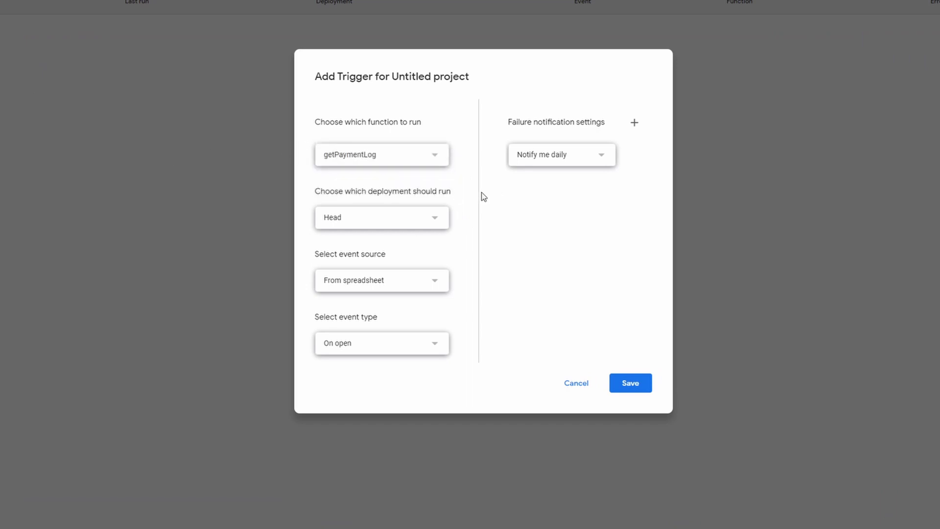
pyautogui.click(401, 228)
pyautogui.click(402, 229)
pyautogui.click(413, 342)
pyautogui.click(416, 282)
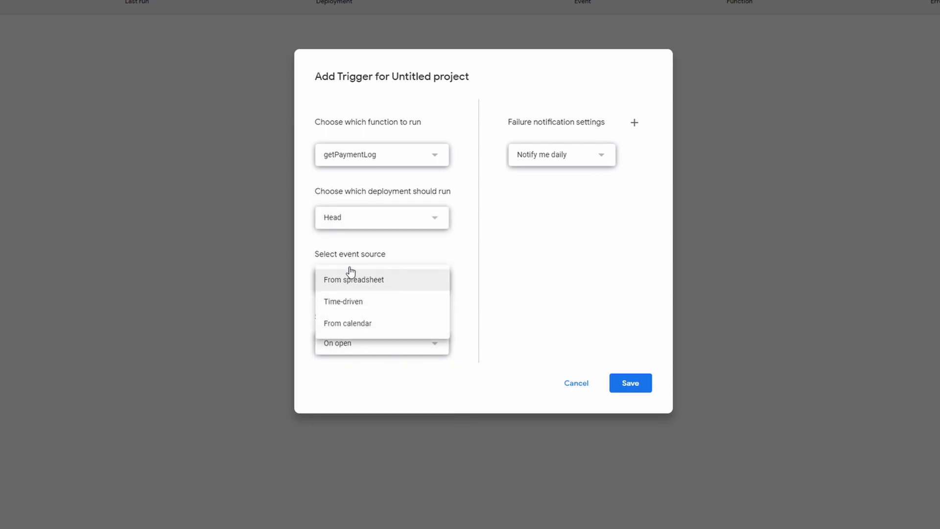
pyautogui.click(364, 312)
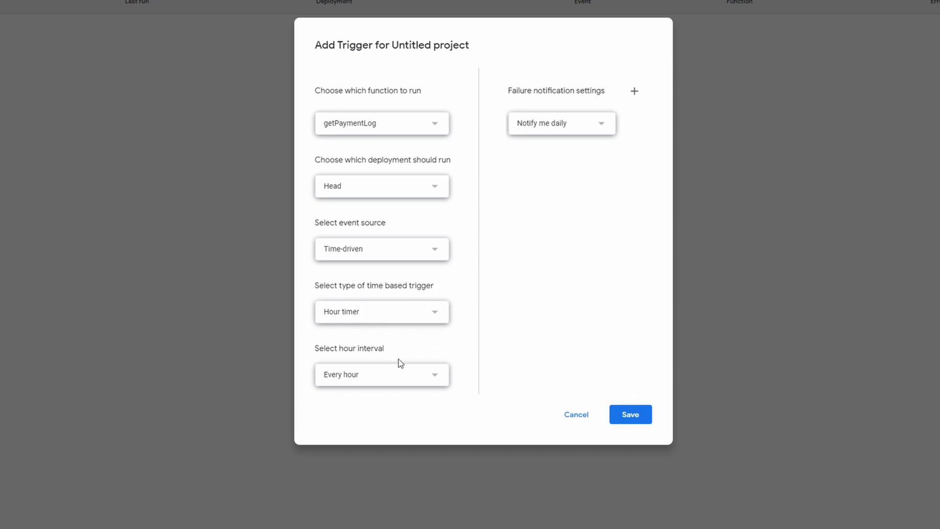
pyautogui.click(400, 376)
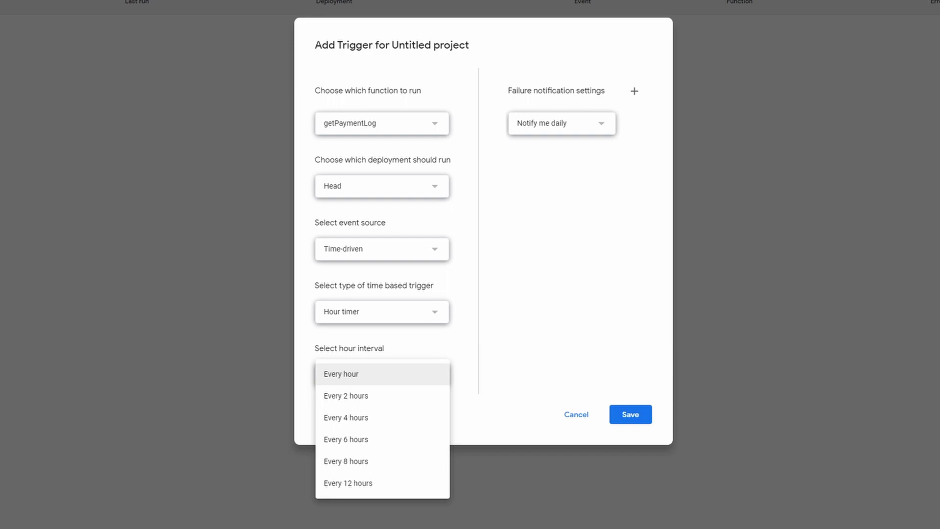
pyautogui.click(370, 397)
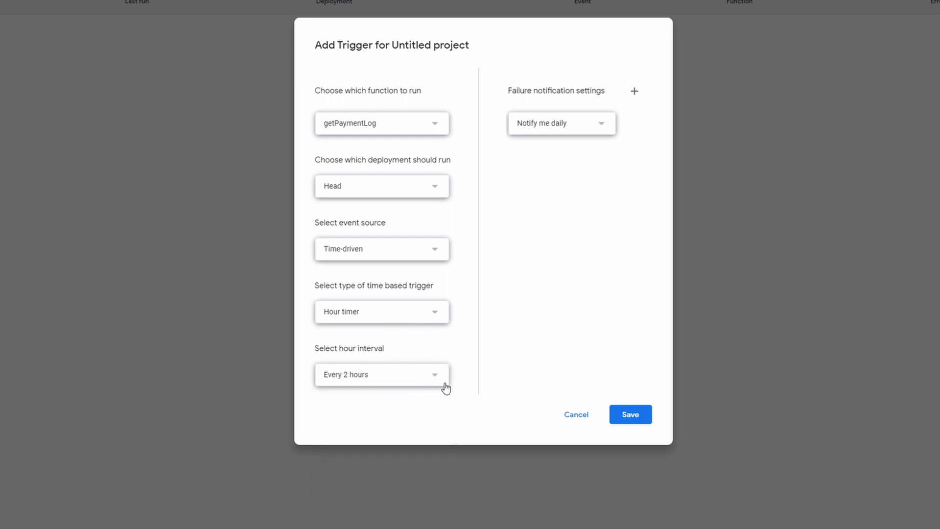
pyautogui.click(623, 415)
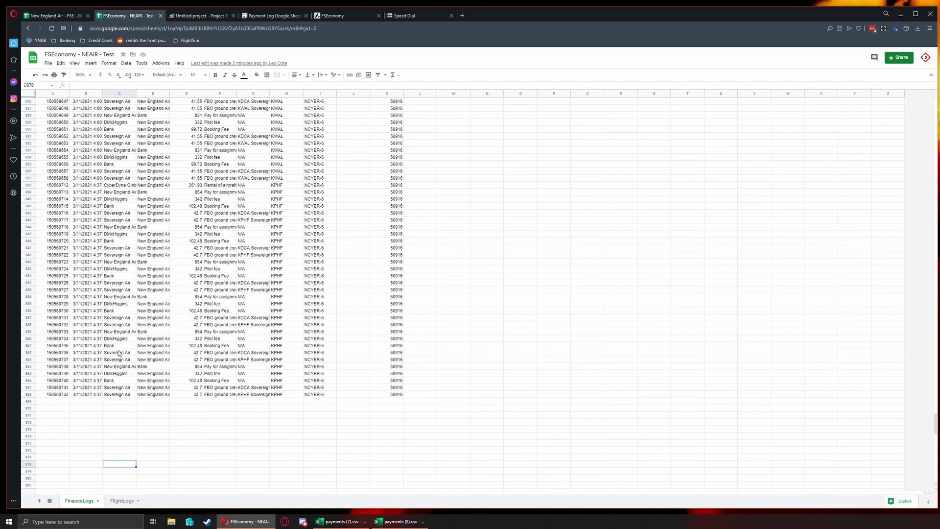
# - Scroll to the bottom of FinanceLogs and select row 868 plus the empty cells below
pyautogui.scroll(-9, 204, 290)
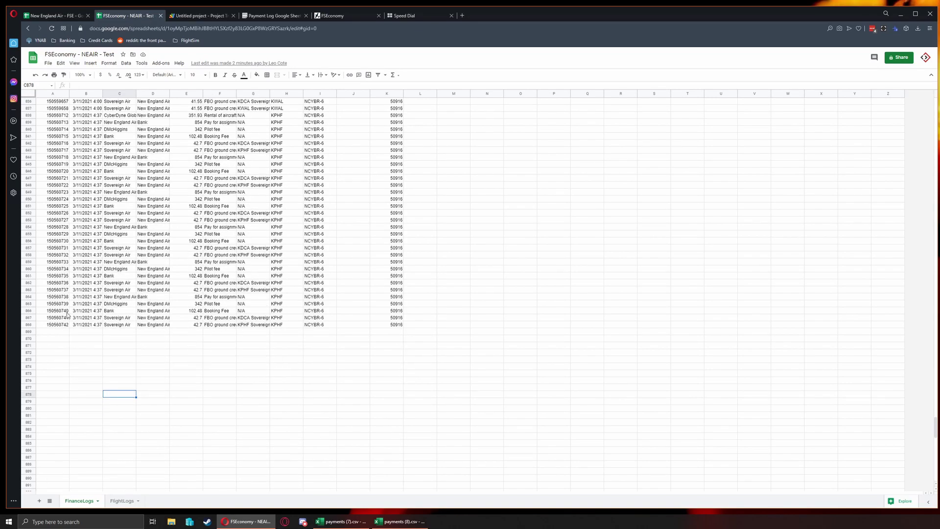
pyautogui.click(29, 326)
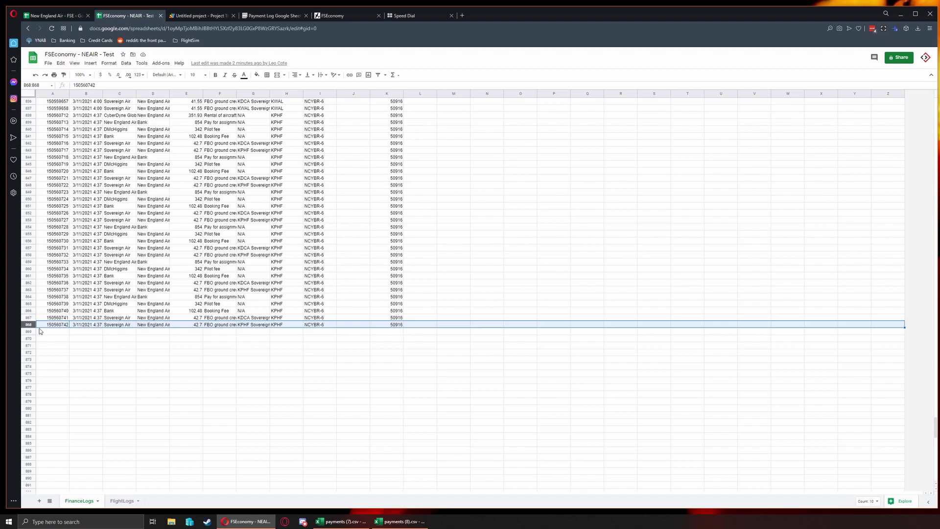
pyautogui.moveTo(62, 335); pyautogui.dragTo(53, 417)
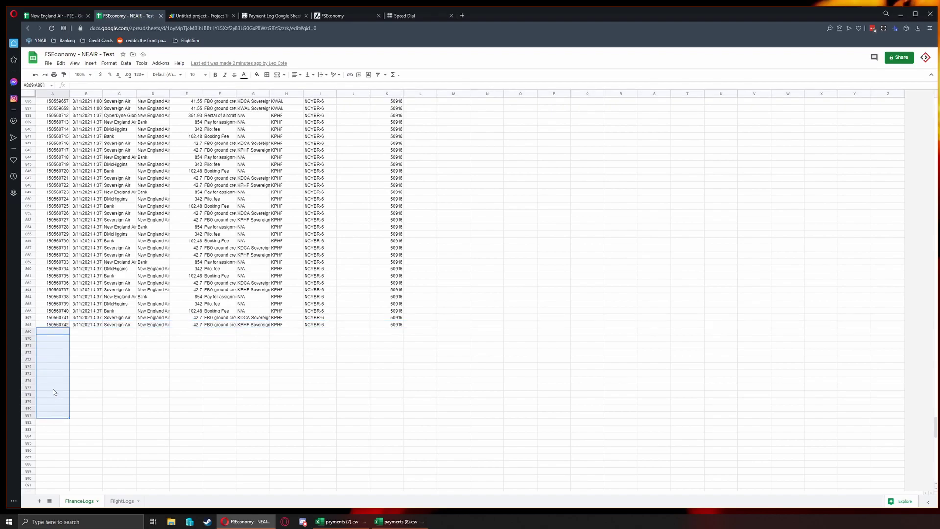
pyautogui.scroll(12, 194, 307)
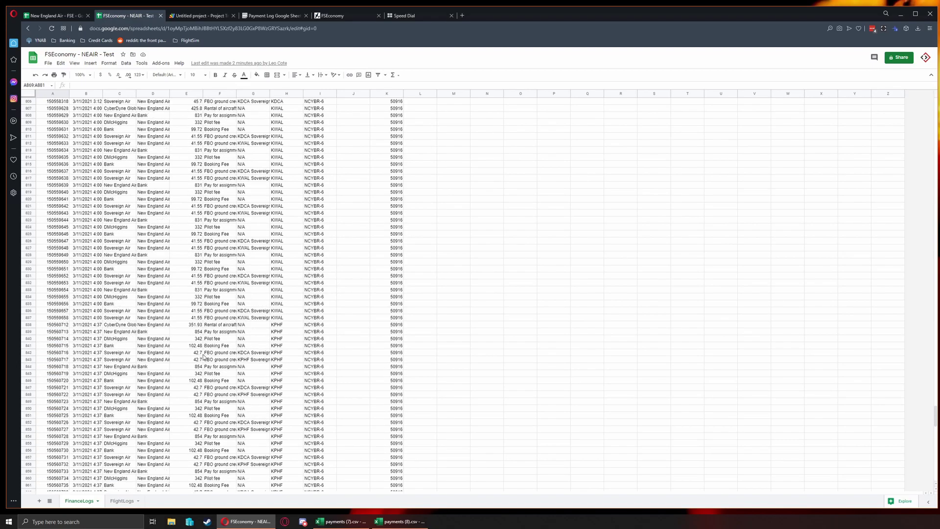
# - Open the Flight Logs Google Sheets Import Script paste from the FSECONOMY folder on Pastebin
pyautogui.click(118, 502)
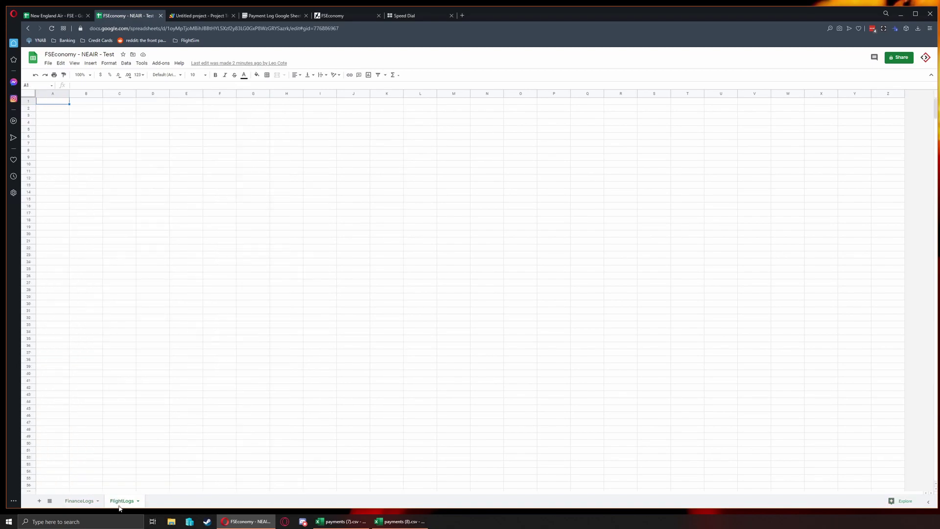
pyautogui.click(54, 15)
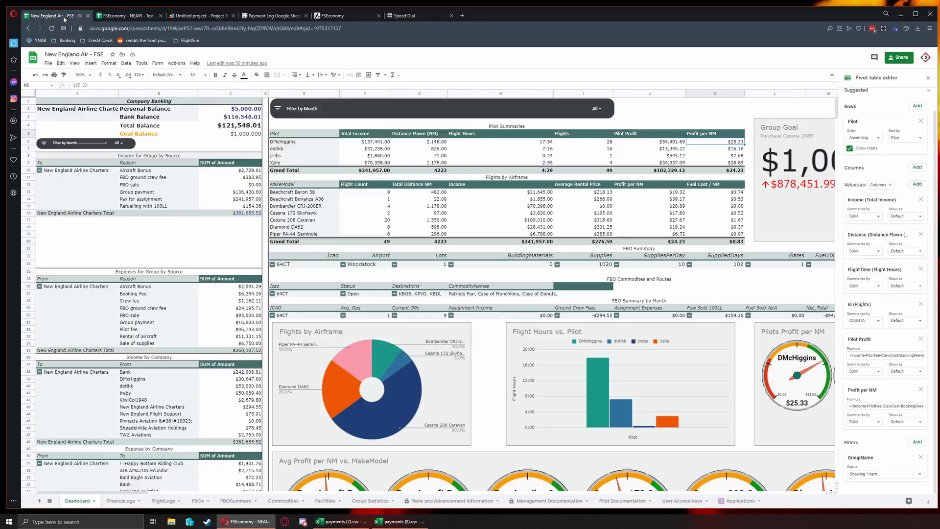
pyautogui.click(260, 19)
pyautogui.click(335, 83)
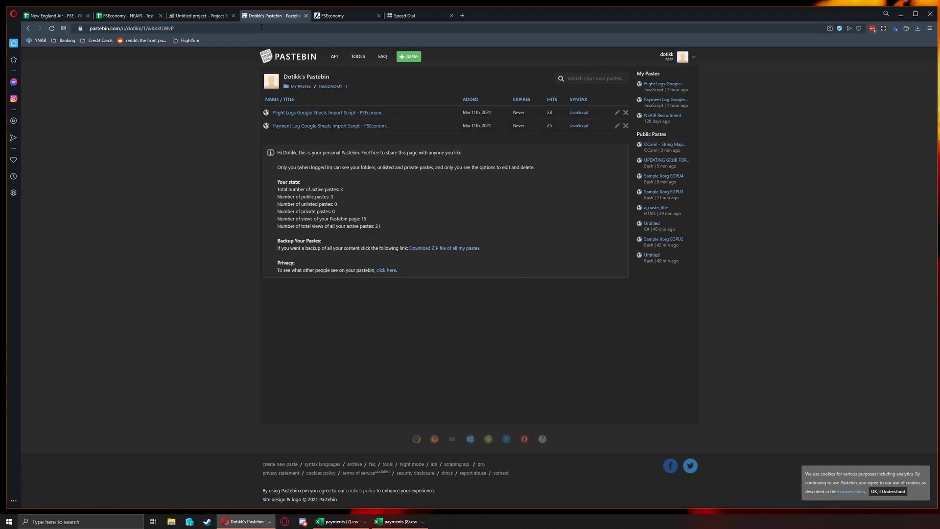
pyautogui.click(327, 129)
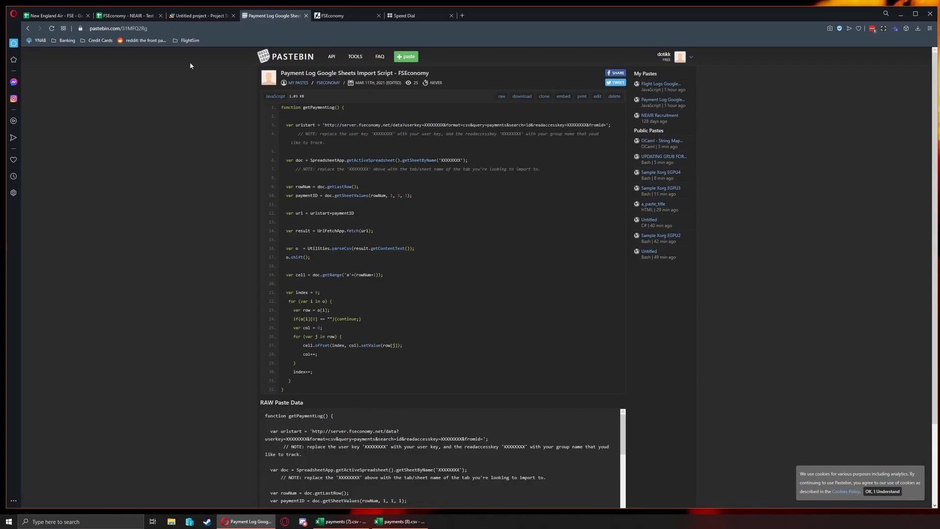
pyautogui.click(27, 28)
pyautogui.click(324, 114)
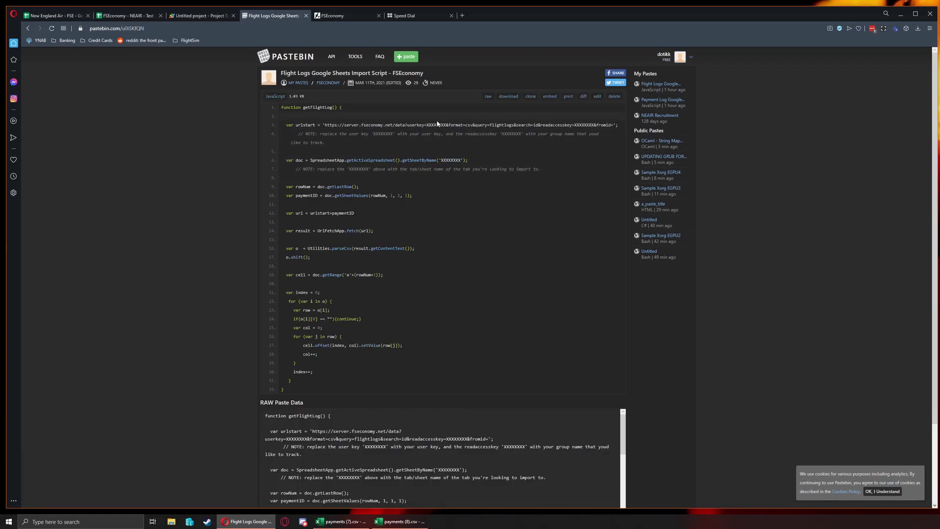
# - Mark the user key placeholder on line 3 and the sheet-name placeholder on line 6
pyautogui.tripleClick(406, 125)
pyautogui.moveTo(427, 125); pyautogui.dragTo(446, 125)
pyautogui.moveTo(441, 160); pyautogui.dragTo(461, 160)
pyautogui.click(125, 16)
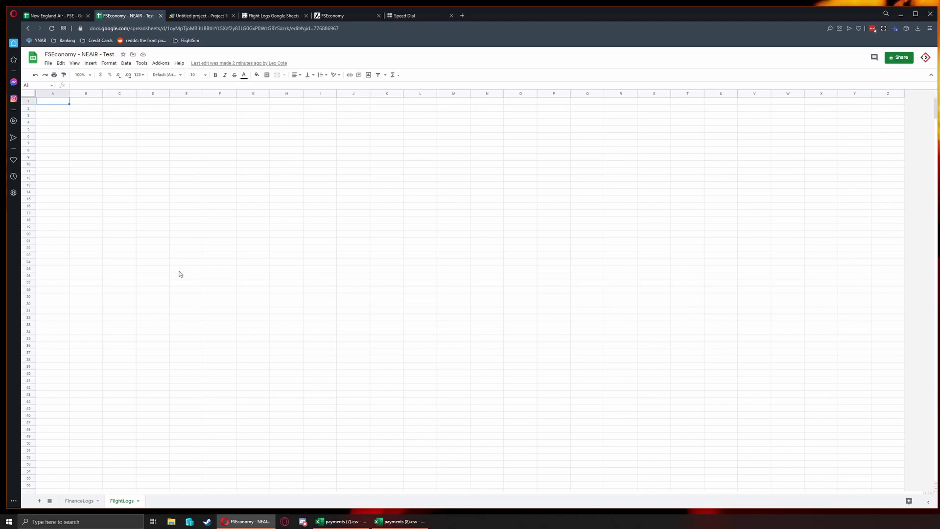
# - Select the Flight Logs By Reg From Id feed URL on the FSEconomy data feeds page
pyautogui.click(69, 16)
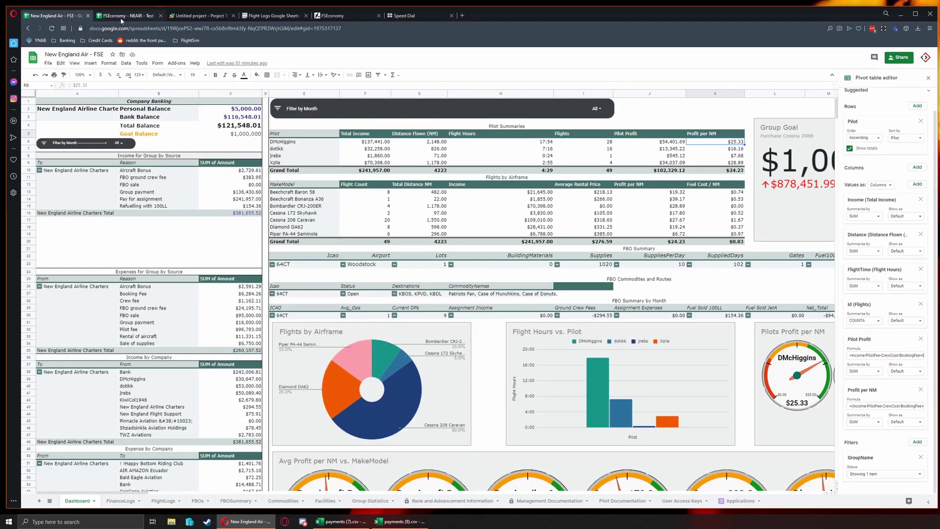
pyautogui.click(321, 16)
pyautogui.scroll(-3, 148, 365)
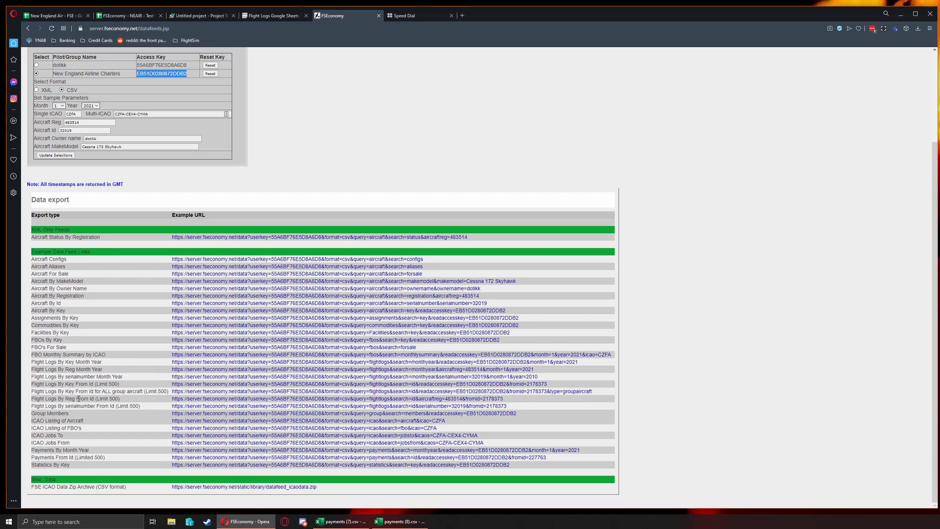
pyautogui.moveTo(77, 400); pyautogui.dragTo(524, 402)
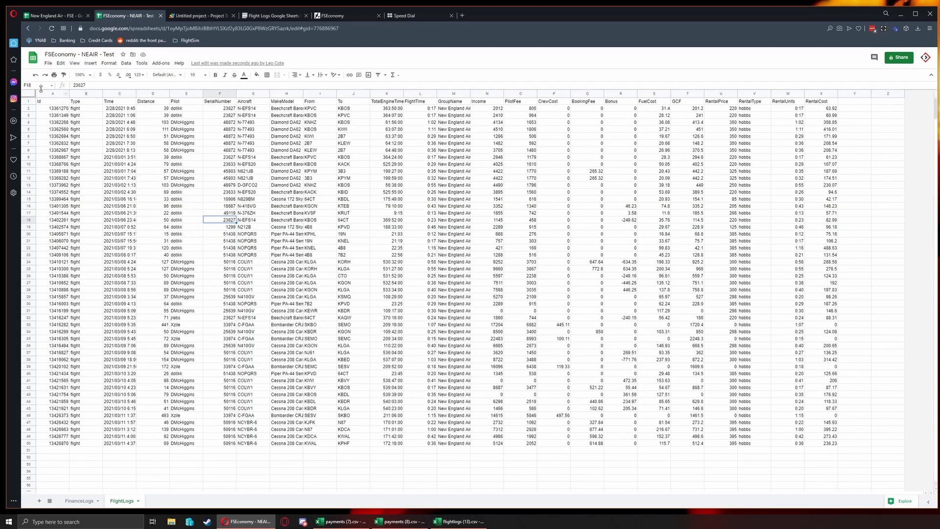
# - Compare the FlightLogs and FinanceLogs sheets, select FlightLogs A1:X5, then reopen the getFlightLog script code
pyautogui.click(79, 501)
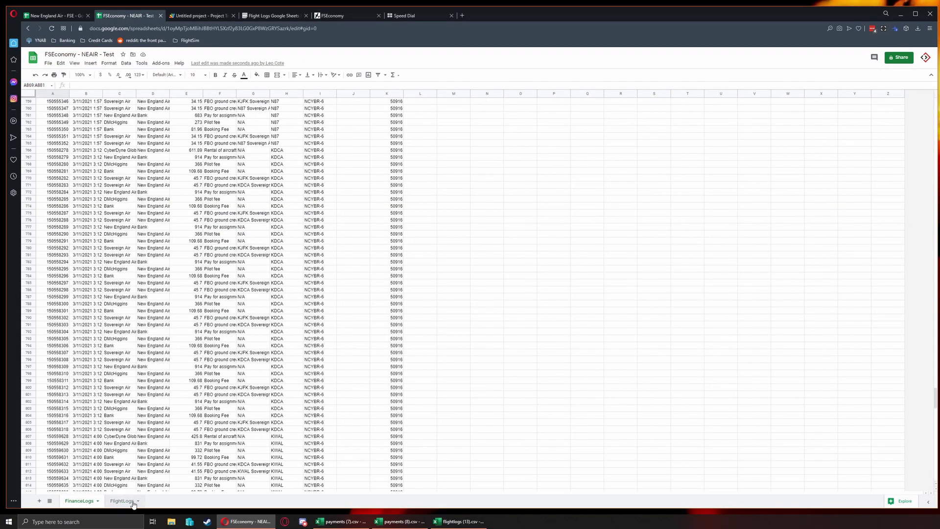
pyautogui.click(123, 504)
pyautogui.click(84, 505)
pyautogui.click(129, 505)
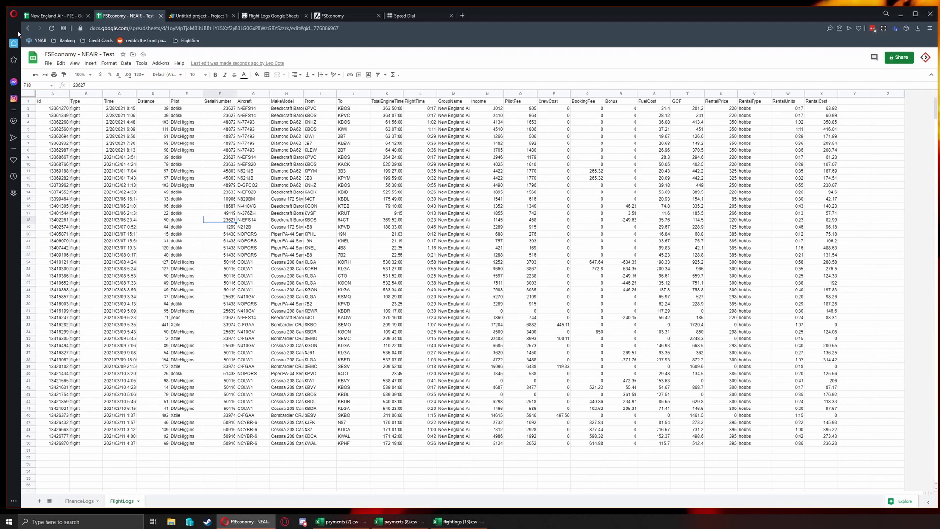
pyautogui.moveTo(57, 101); pyautogui.dragTo(828, 132)
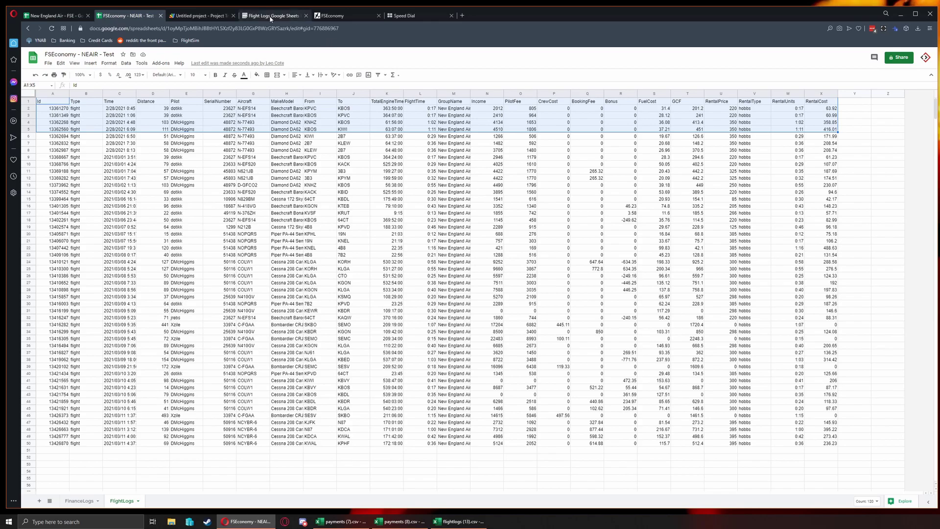
pyautogui.click(186, 15)
pyautogui.click(32, 96)
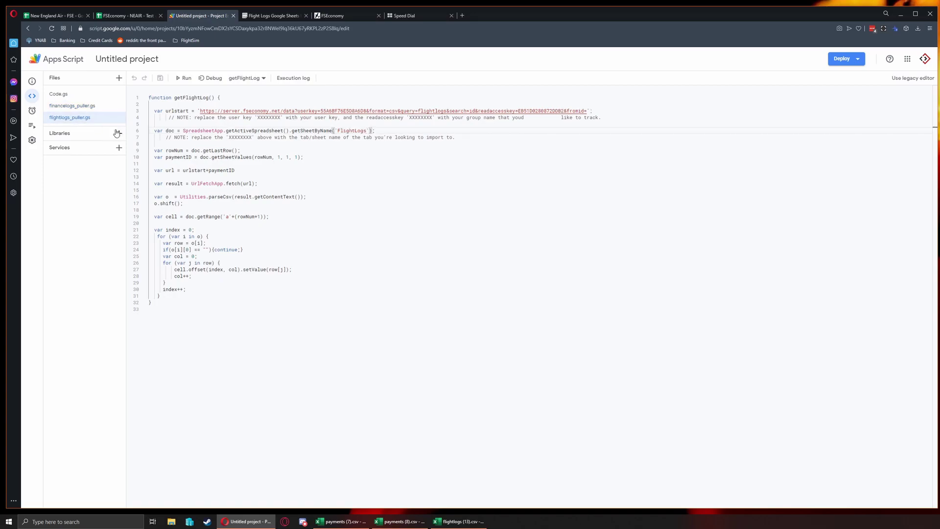
# - List the project's triggers and check the getPaymentLog trigger's failure notification options without saving changes
pyautogui.click(32, 111)
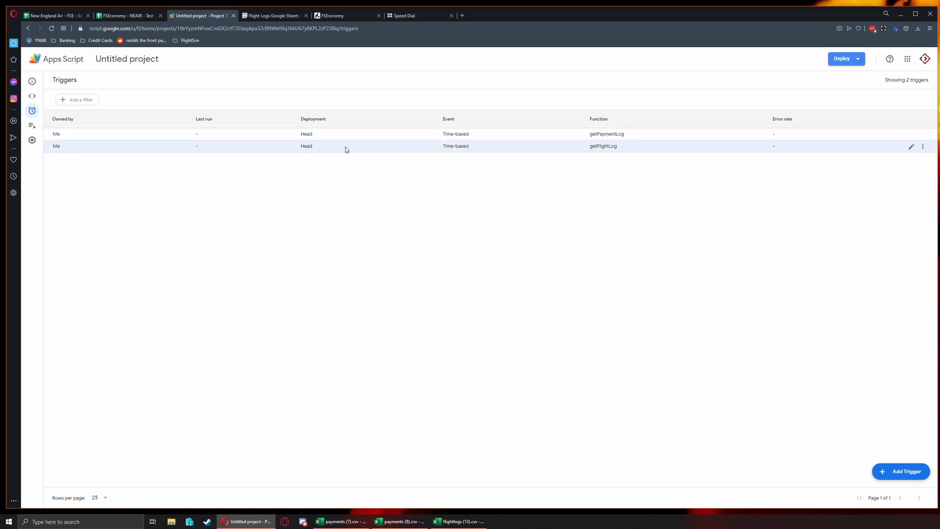
pyautogui.click(912, 136)
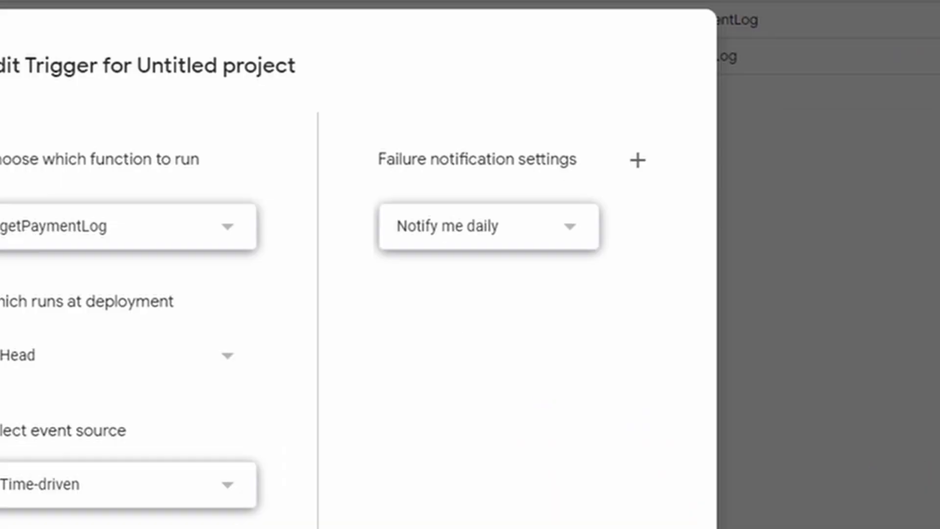
pyautogui.click(577, 249)
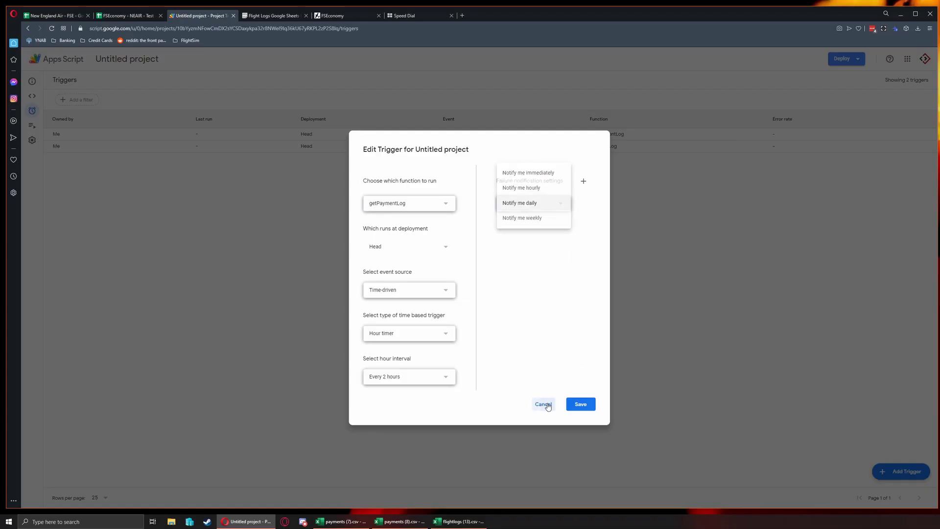
pyautogui.click(546, 403)
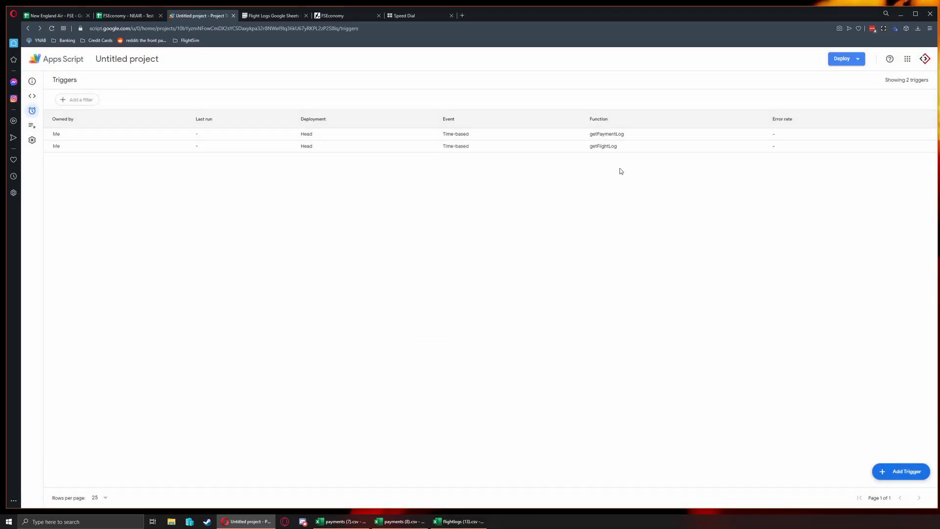
# - Bring up the Dashboard sheet of the New England Air - FSE workbook
pyautogui.click(51, 15)
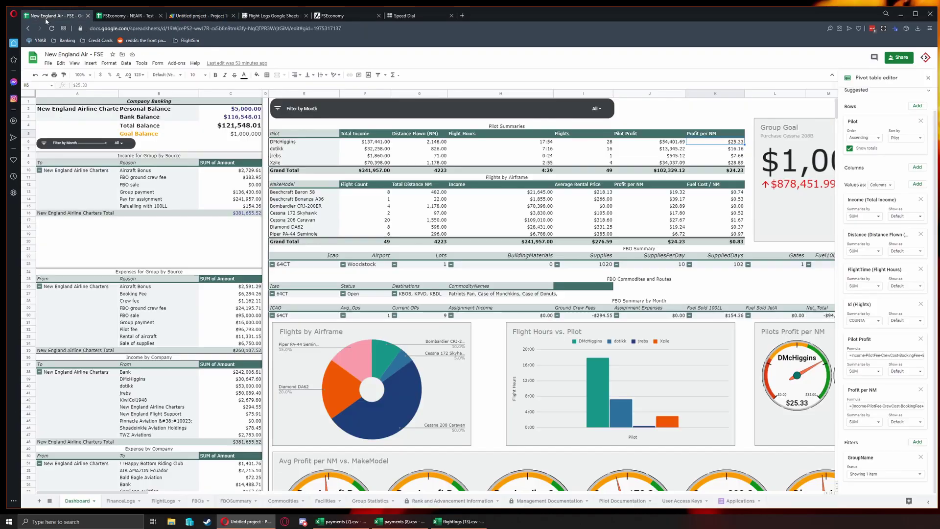